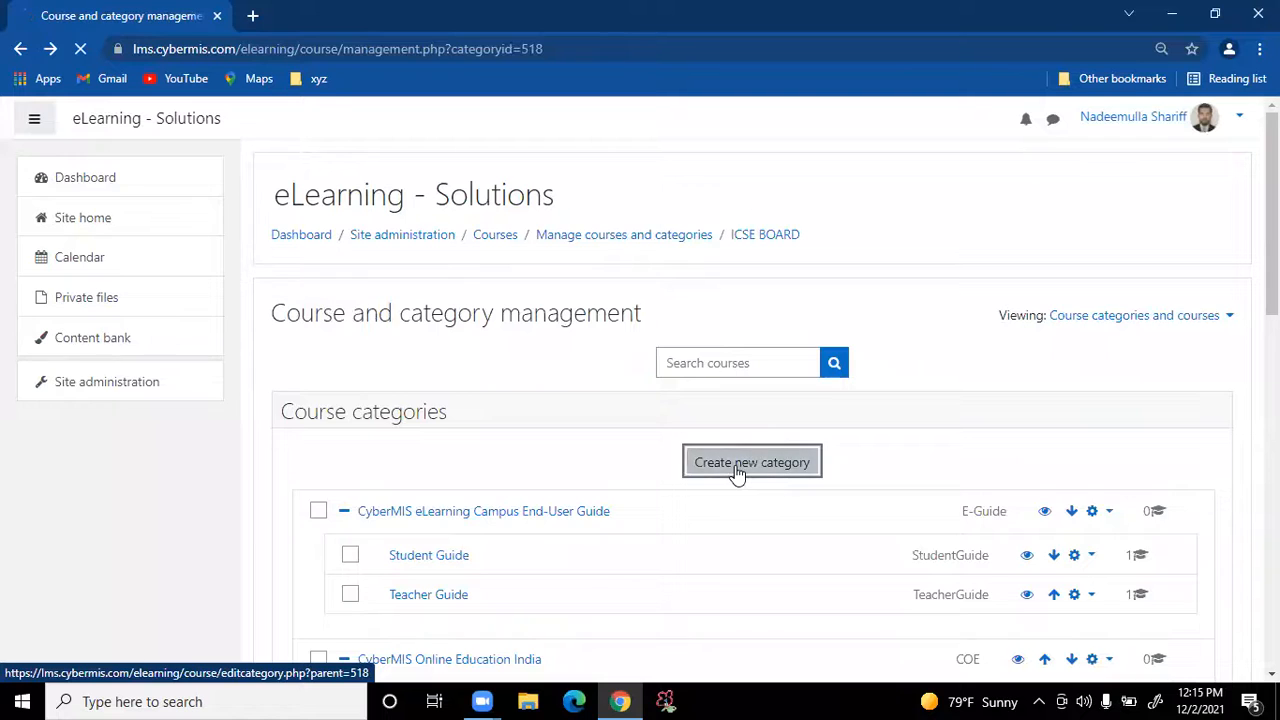
Scroll down the Add new category form, whose parent is preset to ICSE BOARD
scroll(982, 420, down, 1)
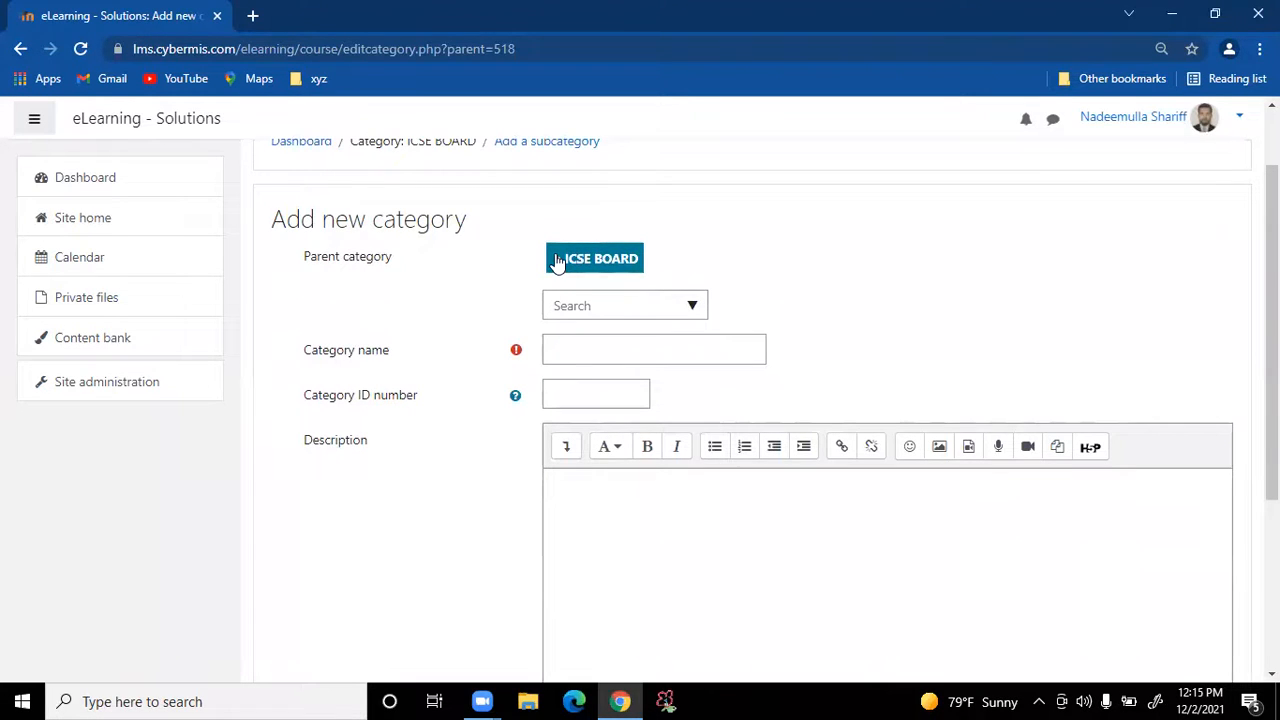
click(557, 260)
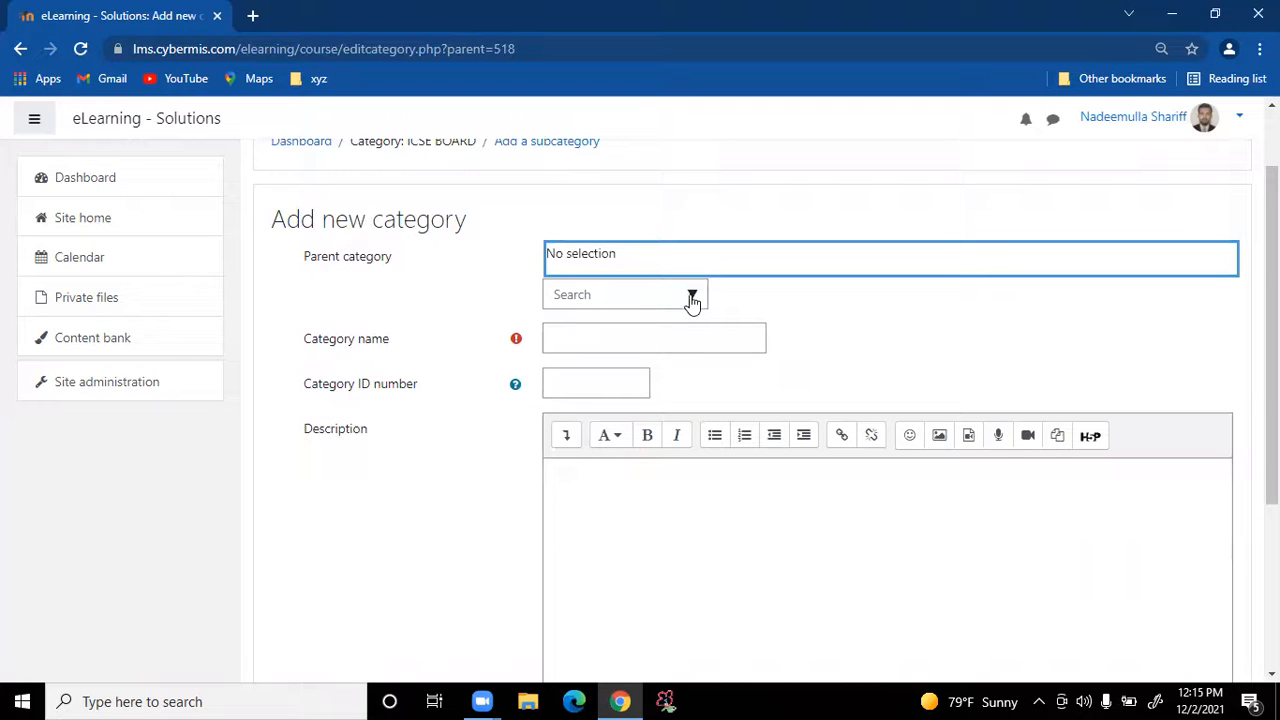
click(692, 298)
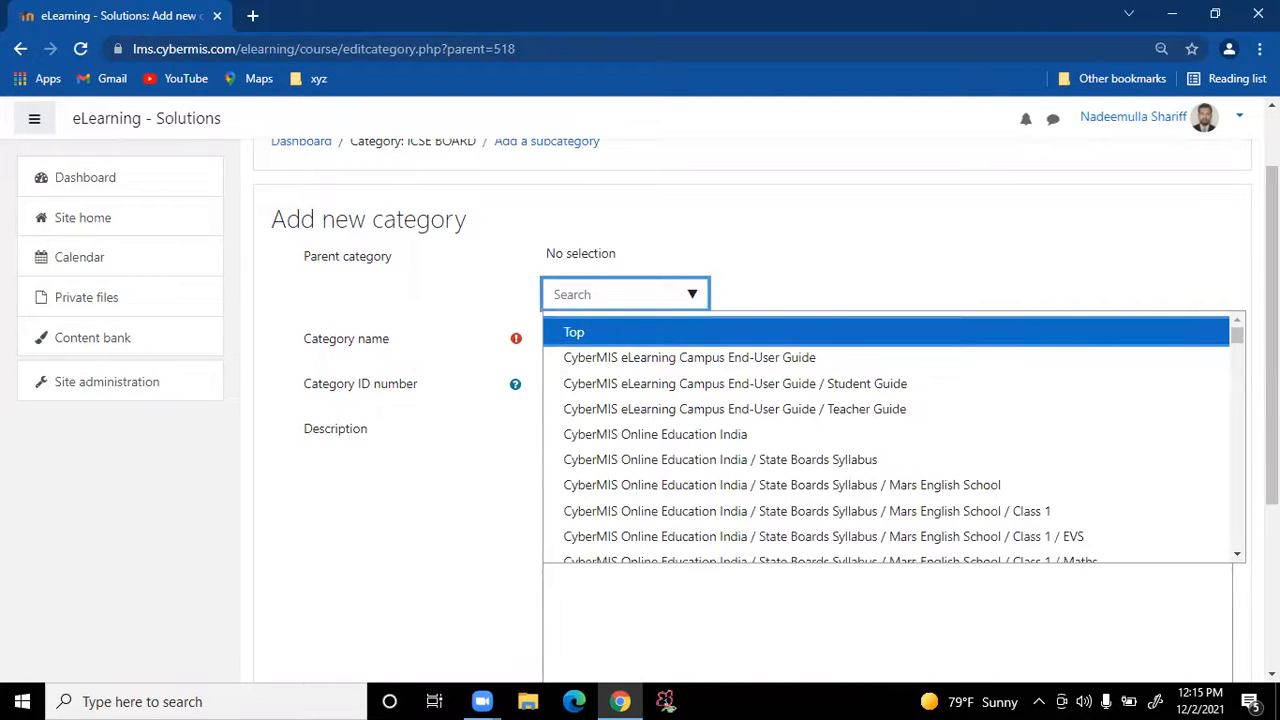
drag(1237, 334, 1222, 544)
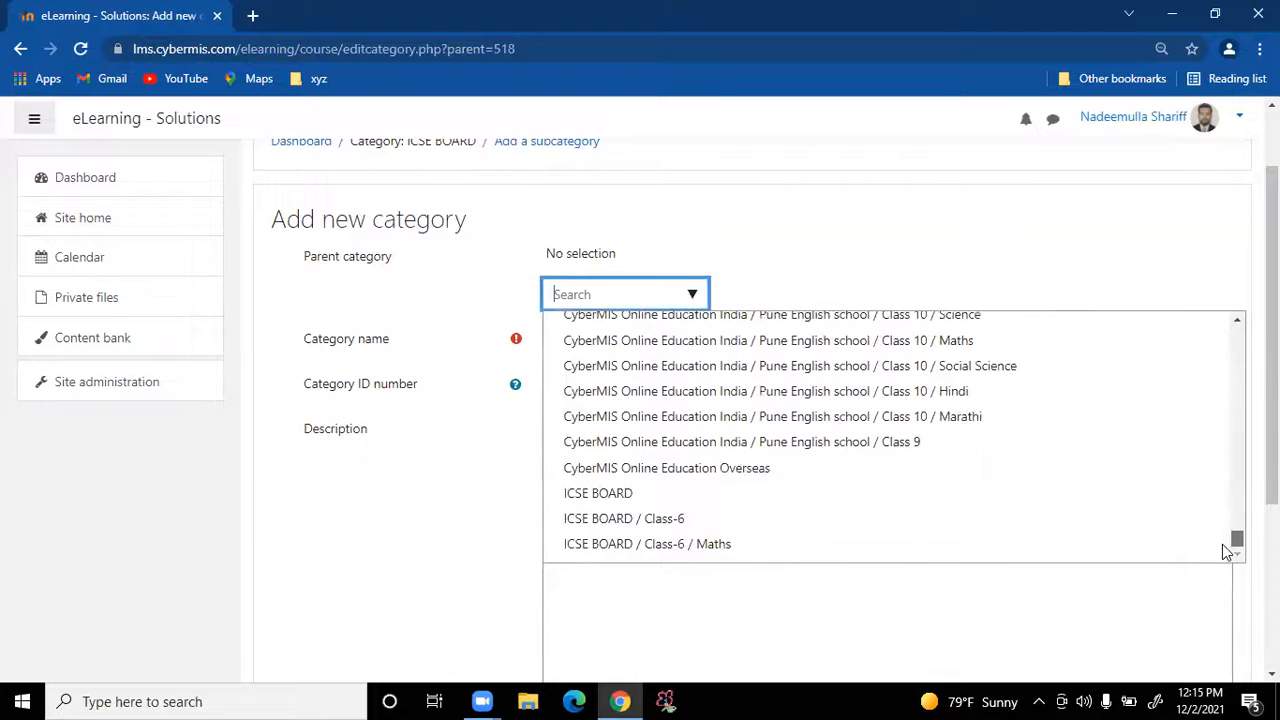
click(656, 493)
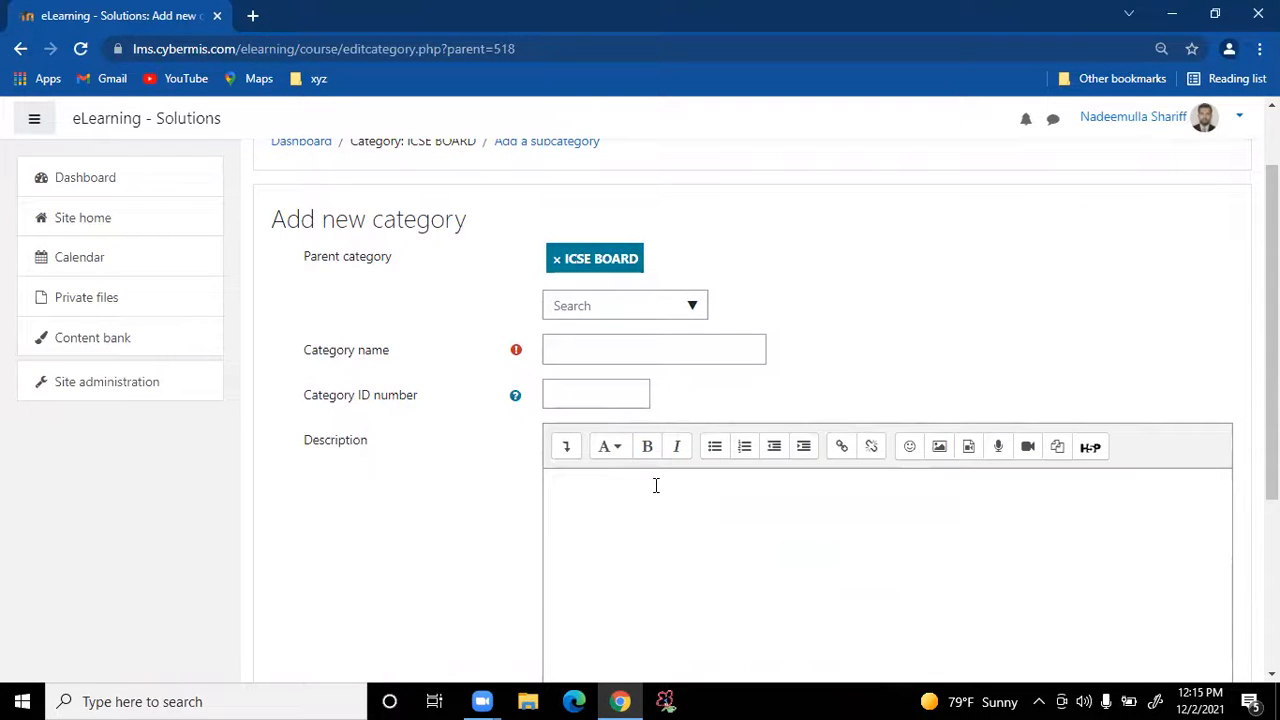
click(557, 262)
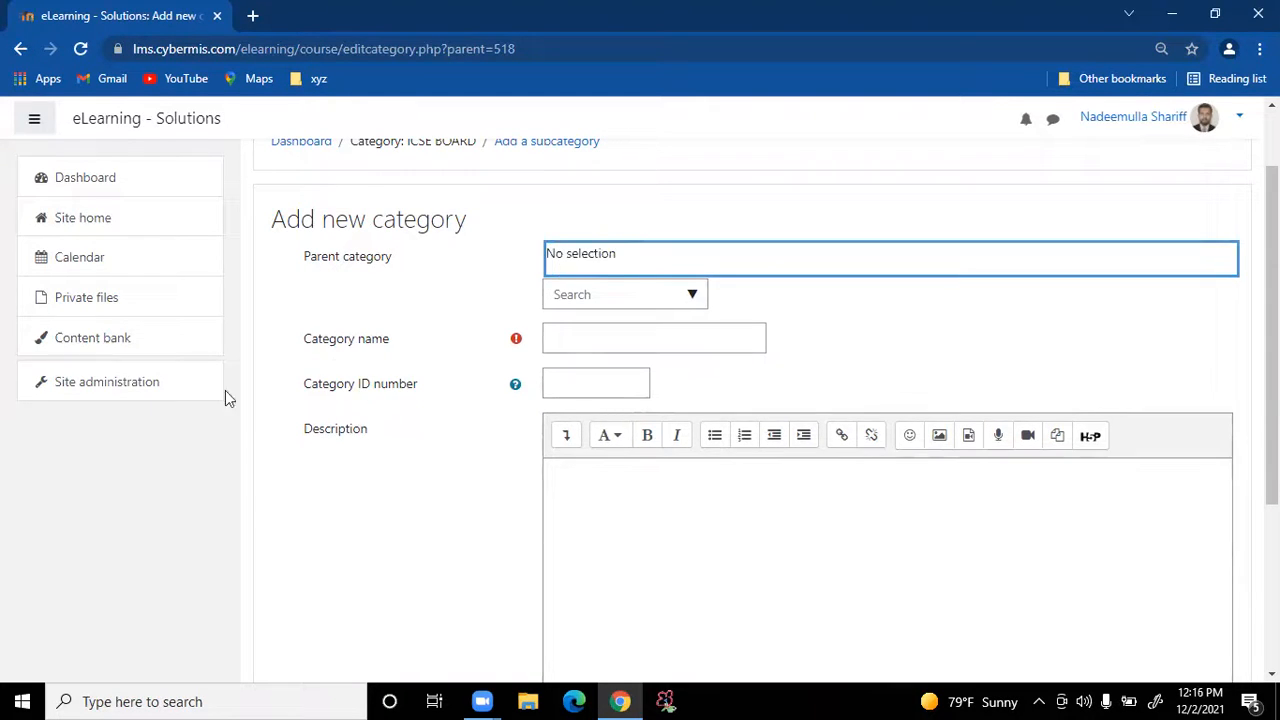
click(690, 295)
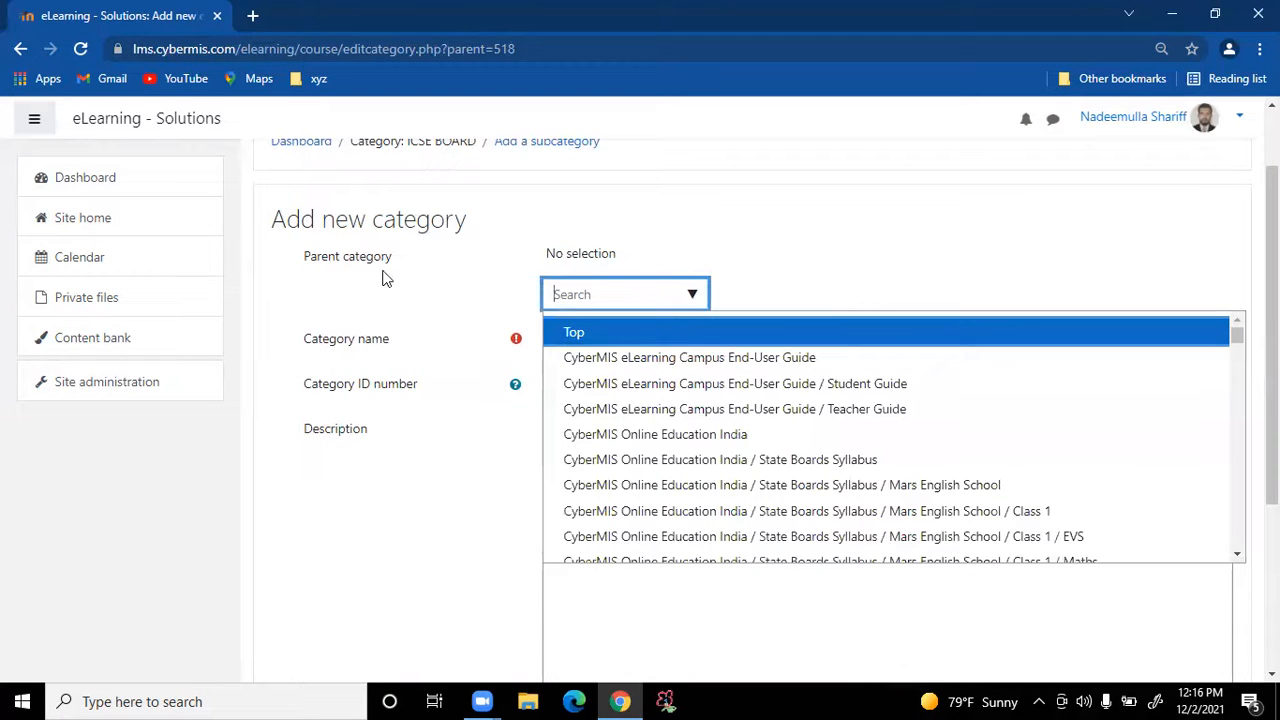
drag(1240, 343, 1237, 545)
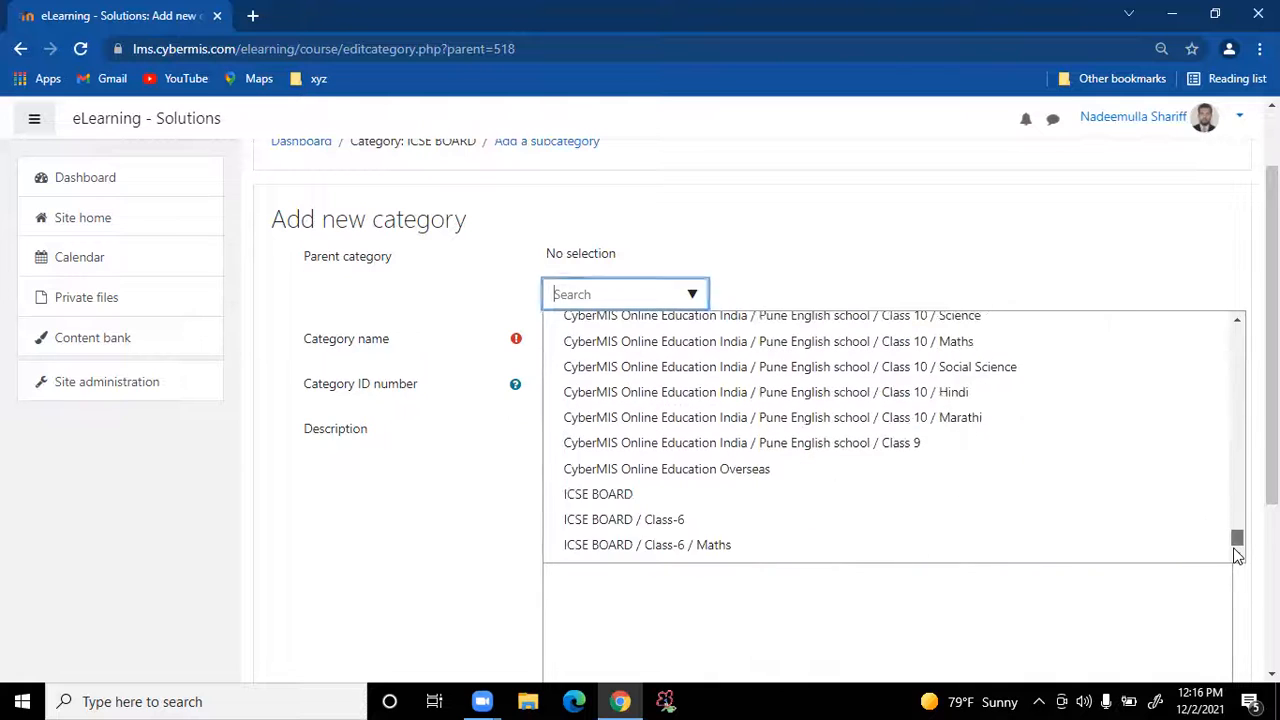
click(629, 492)
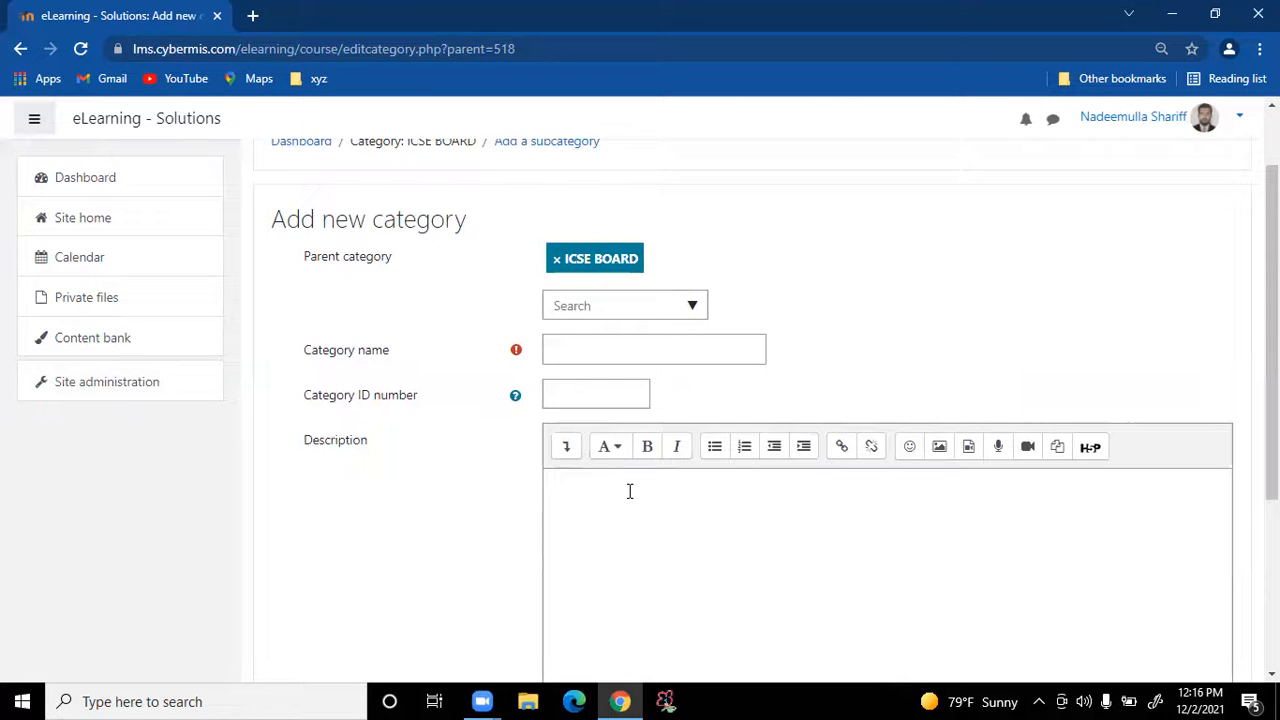
Enter 'Class -1' as the category name and C1 as a first ID number
click(599, 345)
text(Class -1)
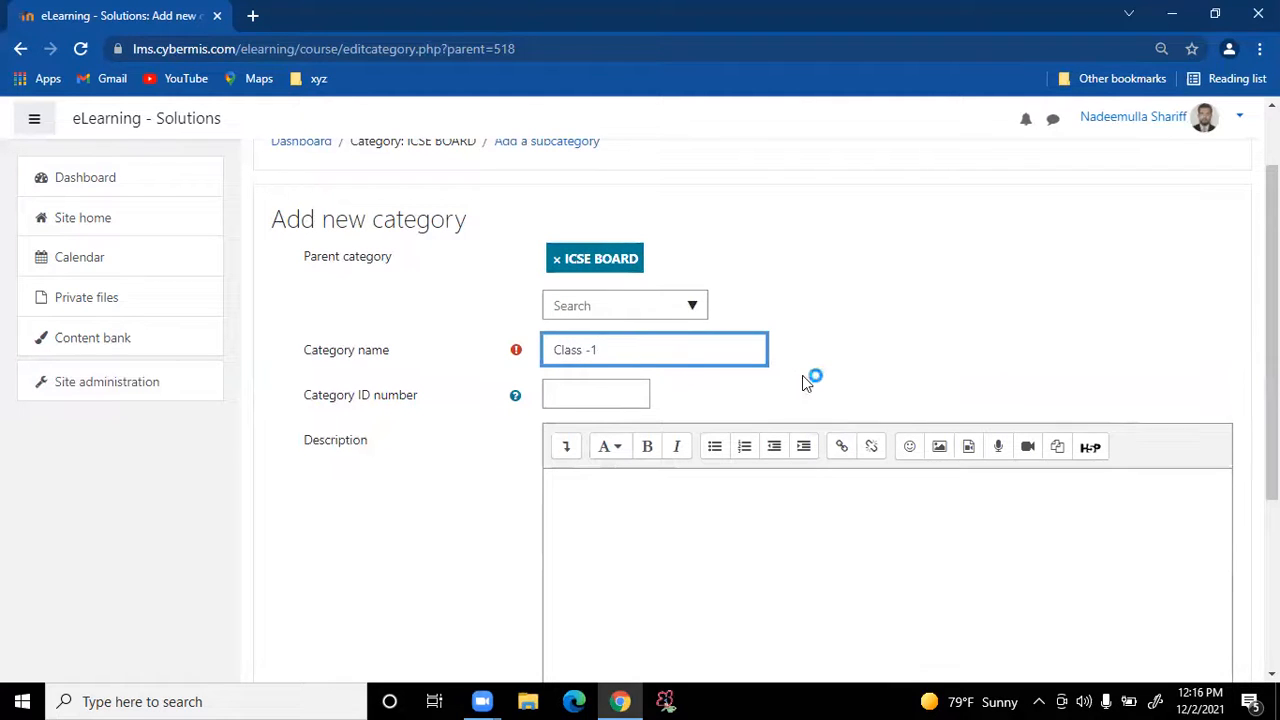
click(609, 389)
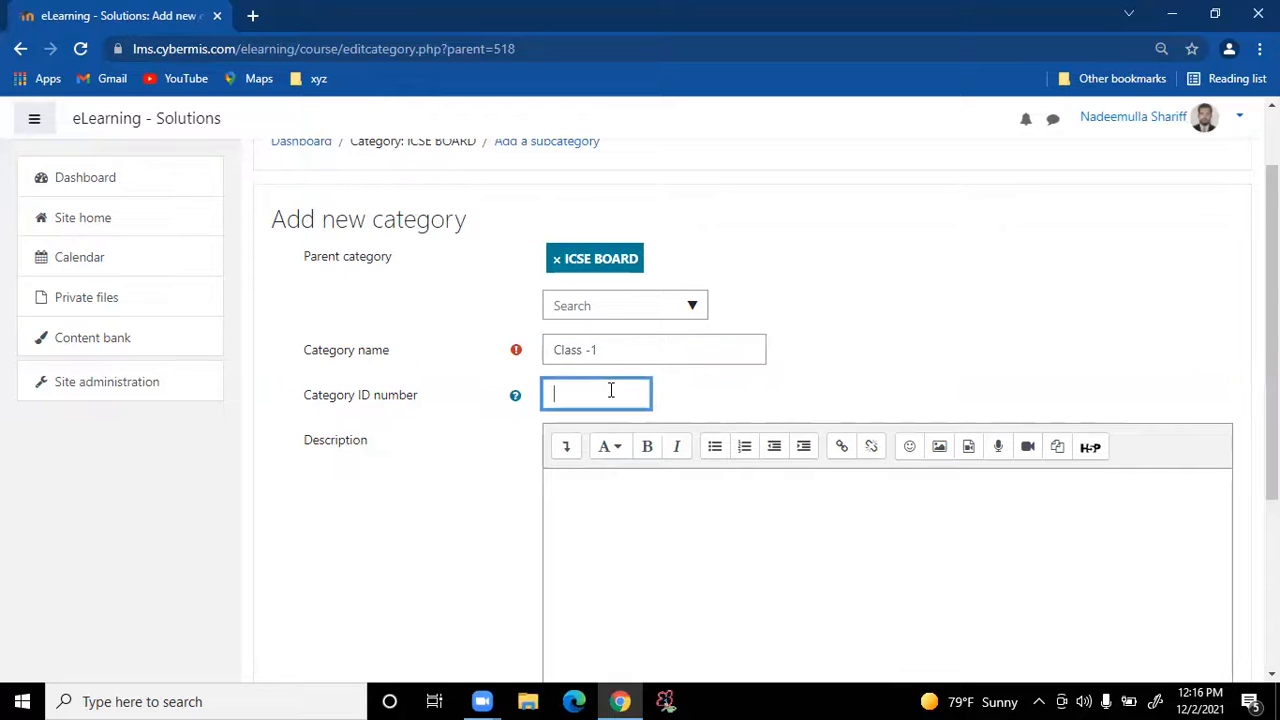
text(Cl)
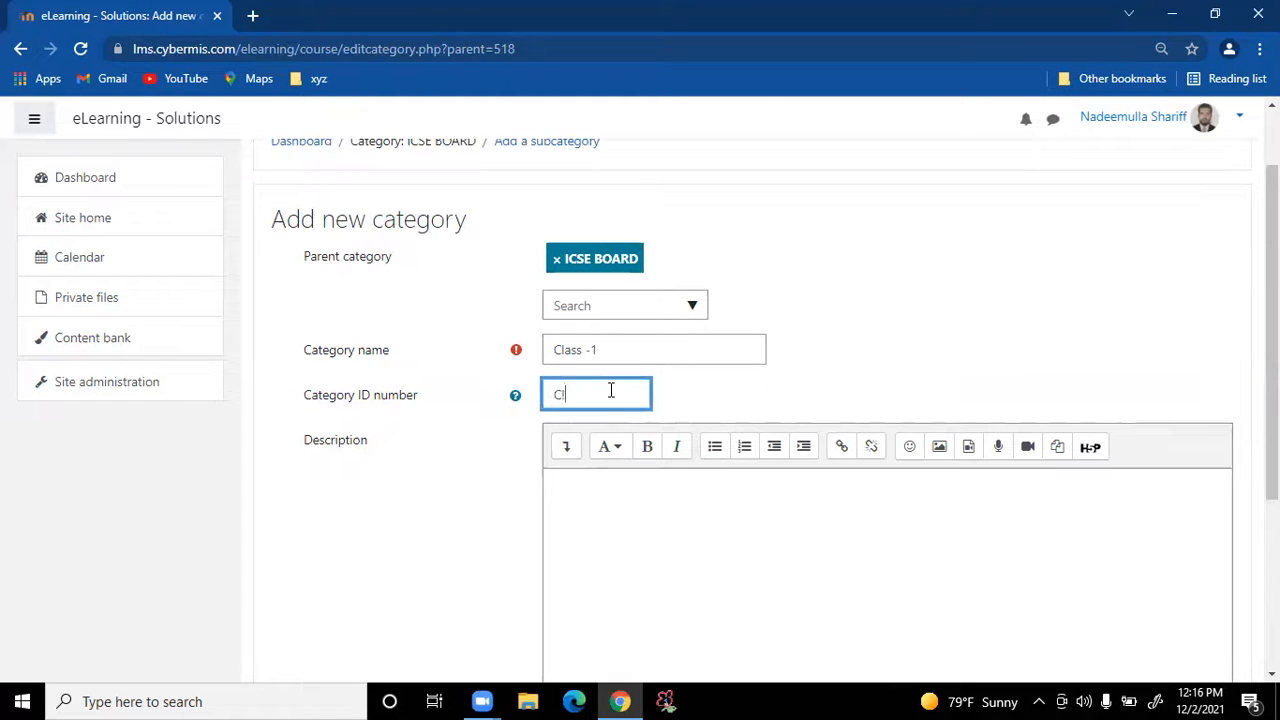
key(BackSpace)
text(1)
Correct the name to Class-1 and the ID number to ICSEC1
click(588, 352)
text(-)
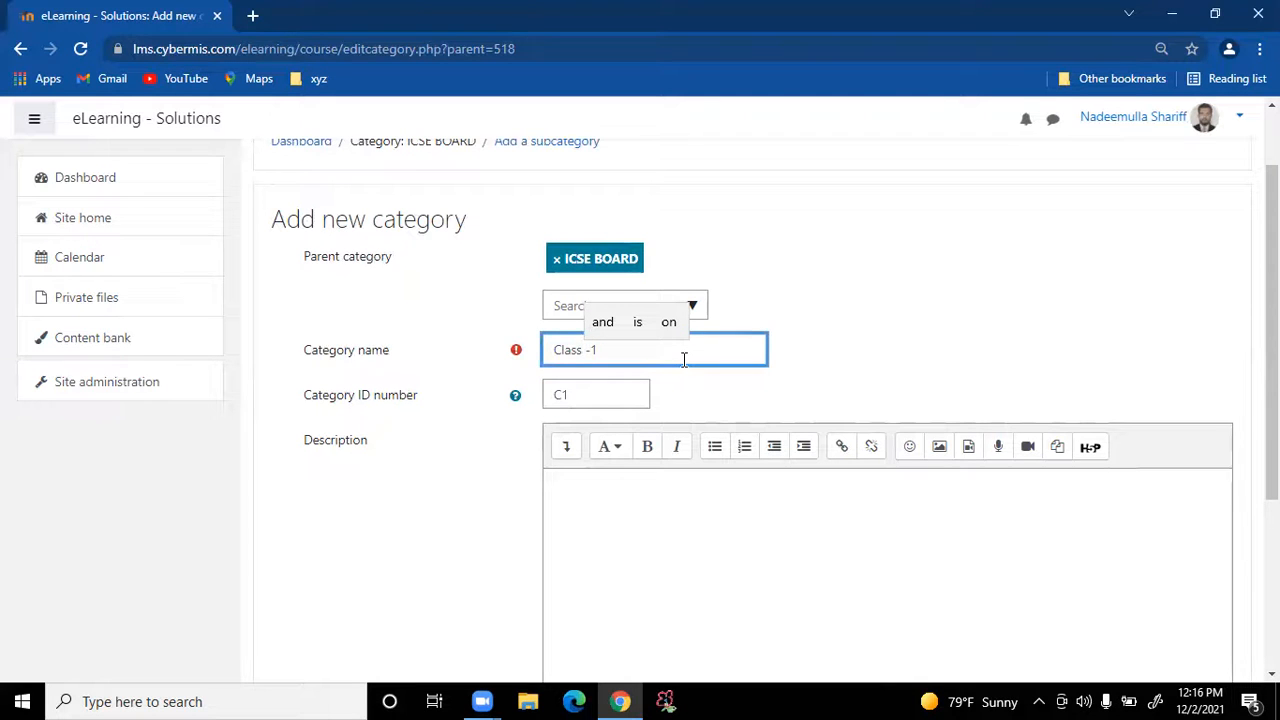
key(Delete)
key(BackSpace)
text(-)
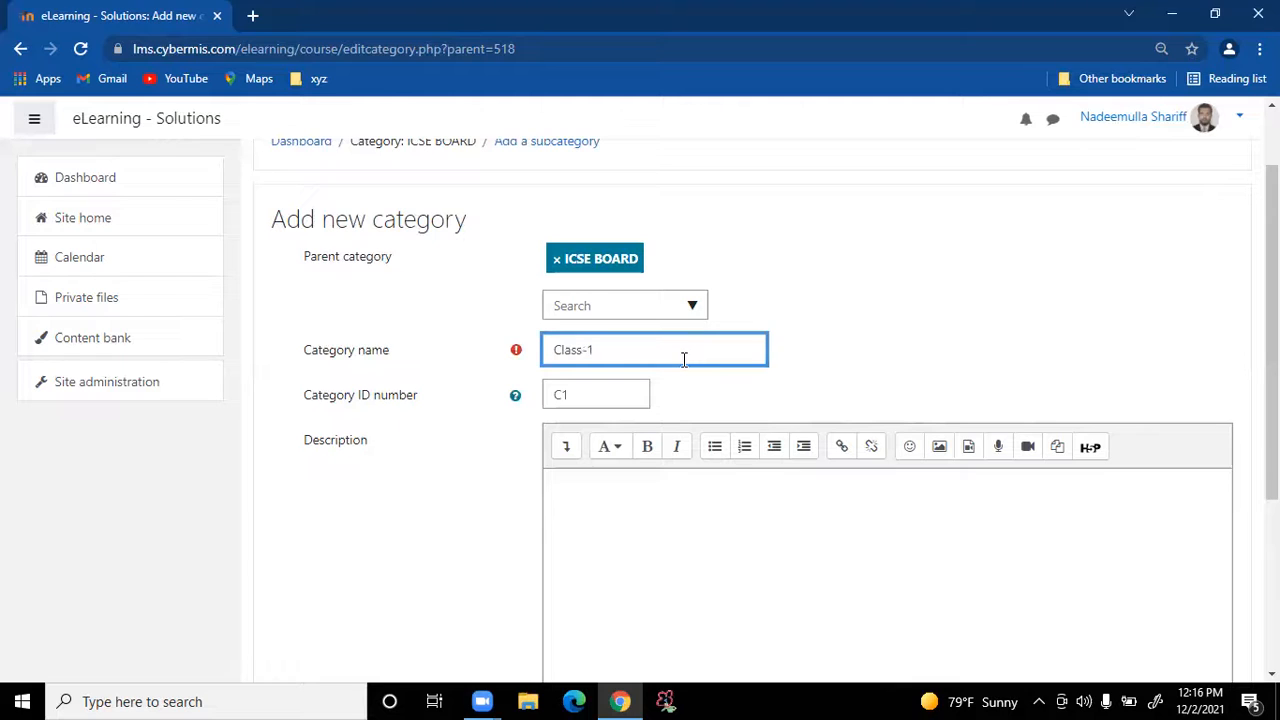
key(Right)
click(587, 397)
key(Left)
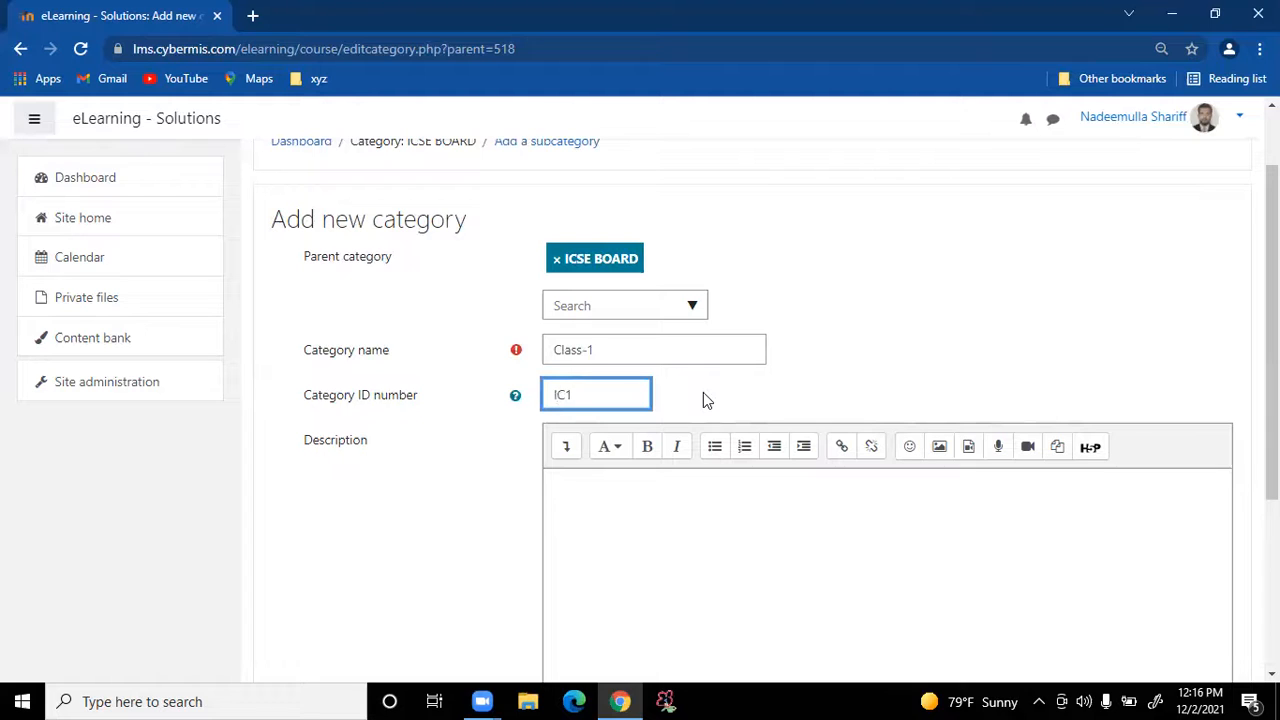
text(ICSEC)
drag(623, 390, 520, 397)
Leave the description blank and scroll down to the Create category button
scroll(566, 443, down, 1)
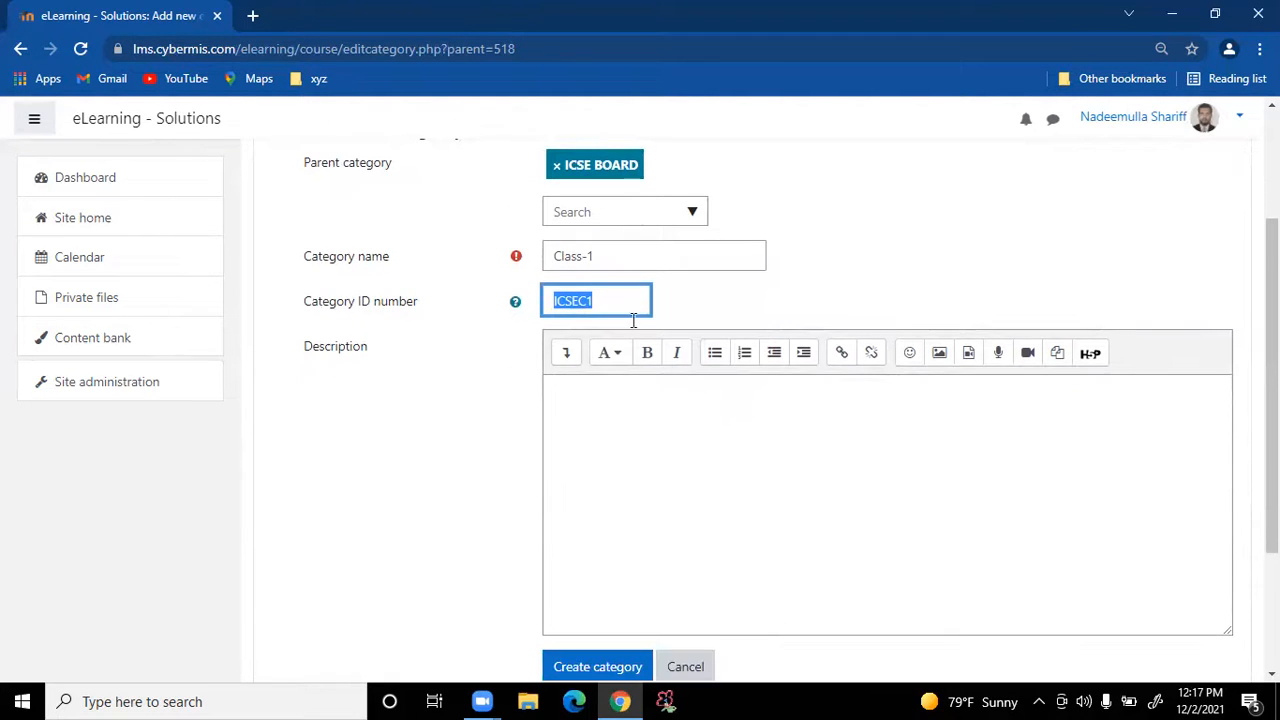
click(646, 403)
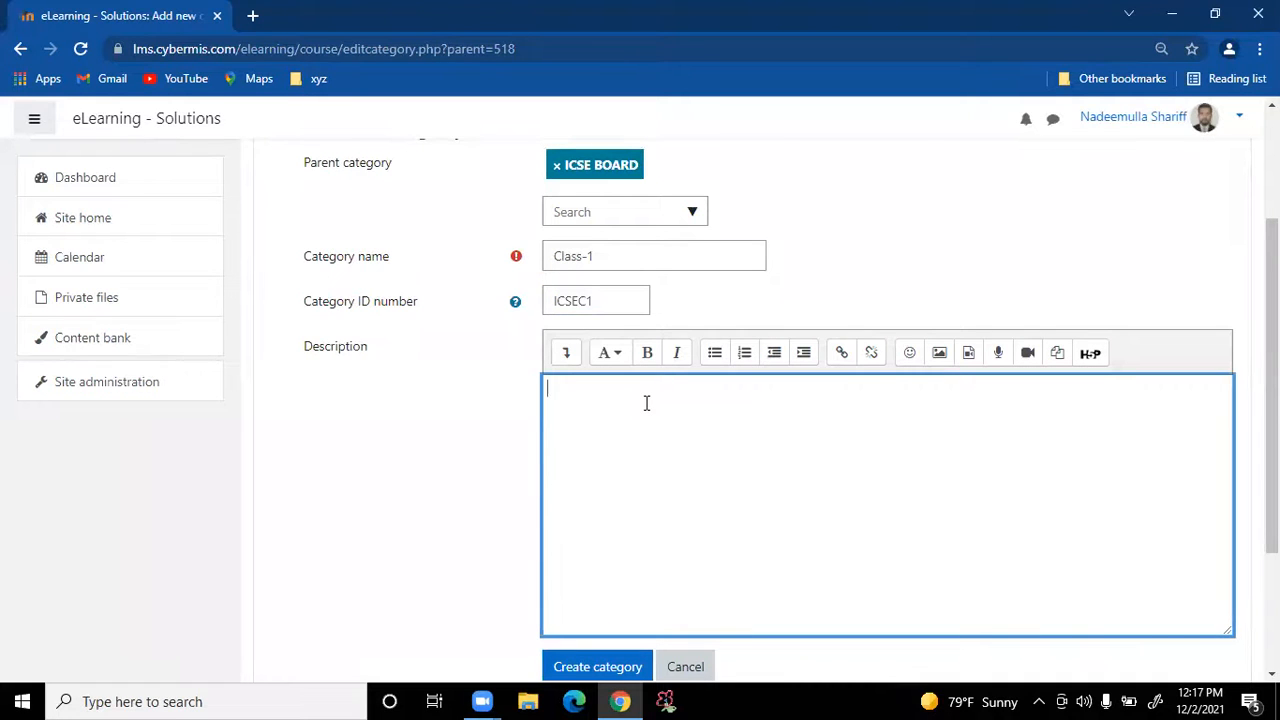
scroll(646, 403, down, 1)
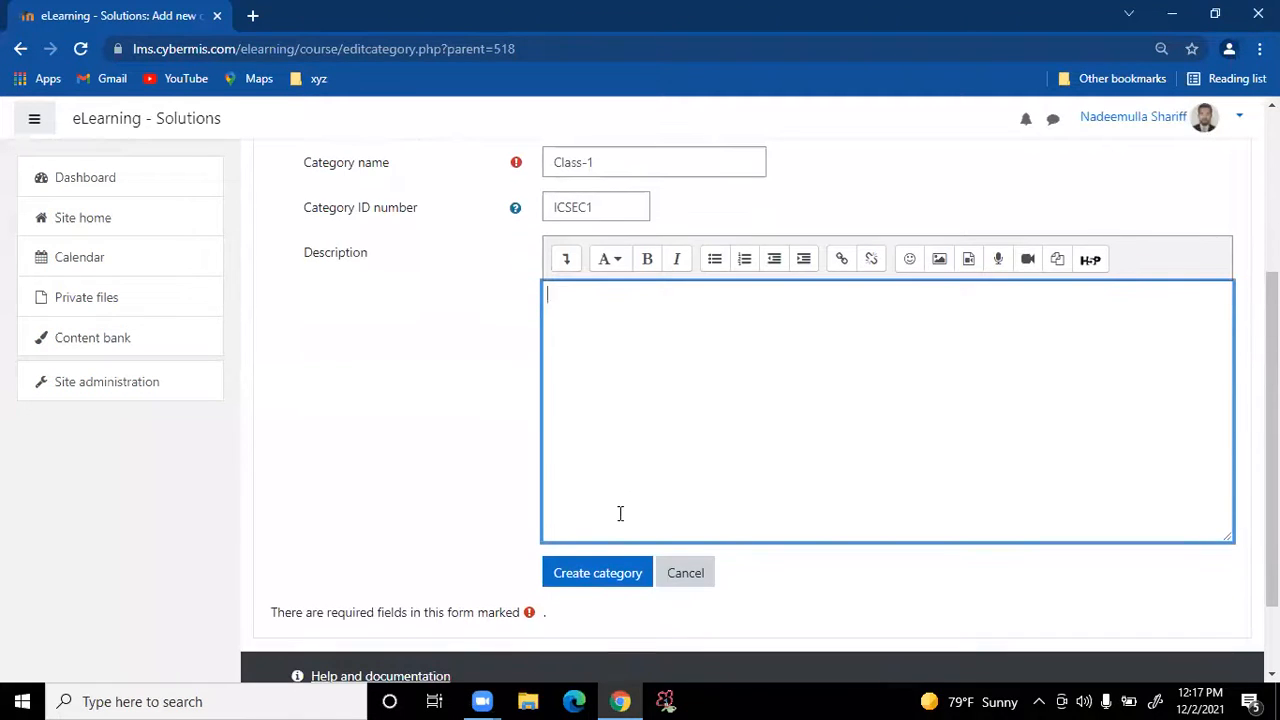
scroll(646, 263, up, 2)
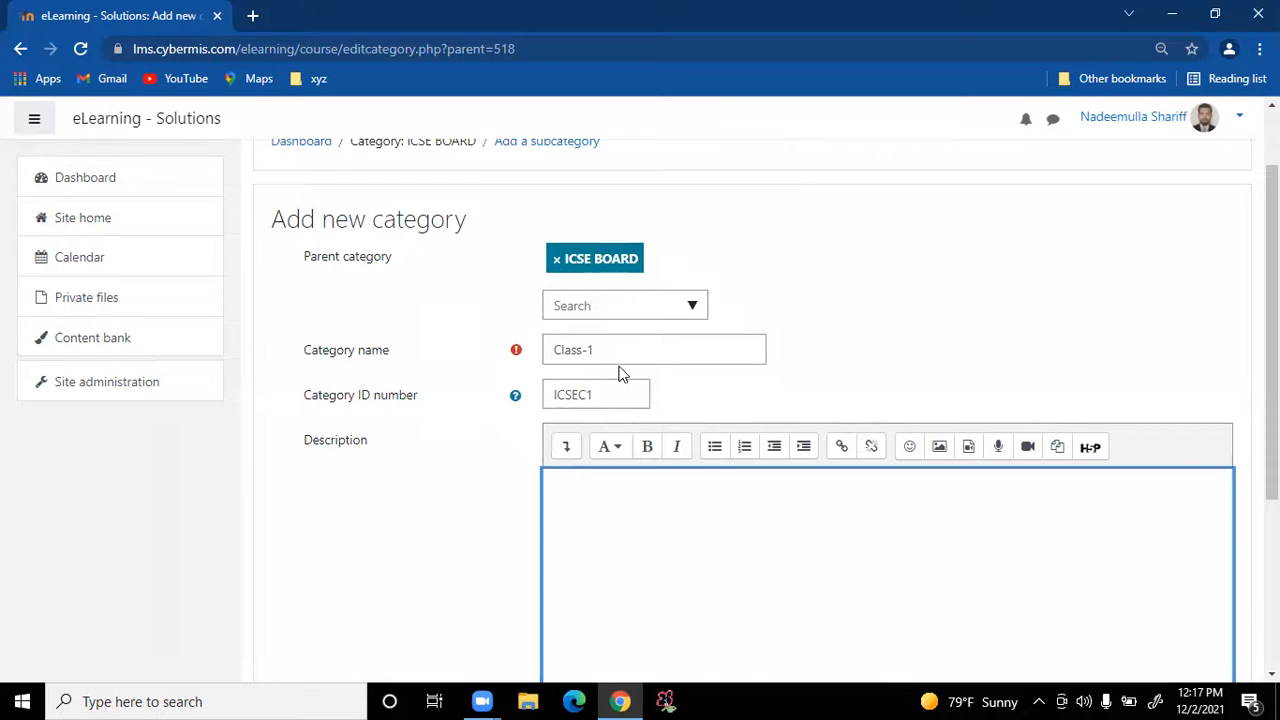
scroll(613, 404, down, 1)
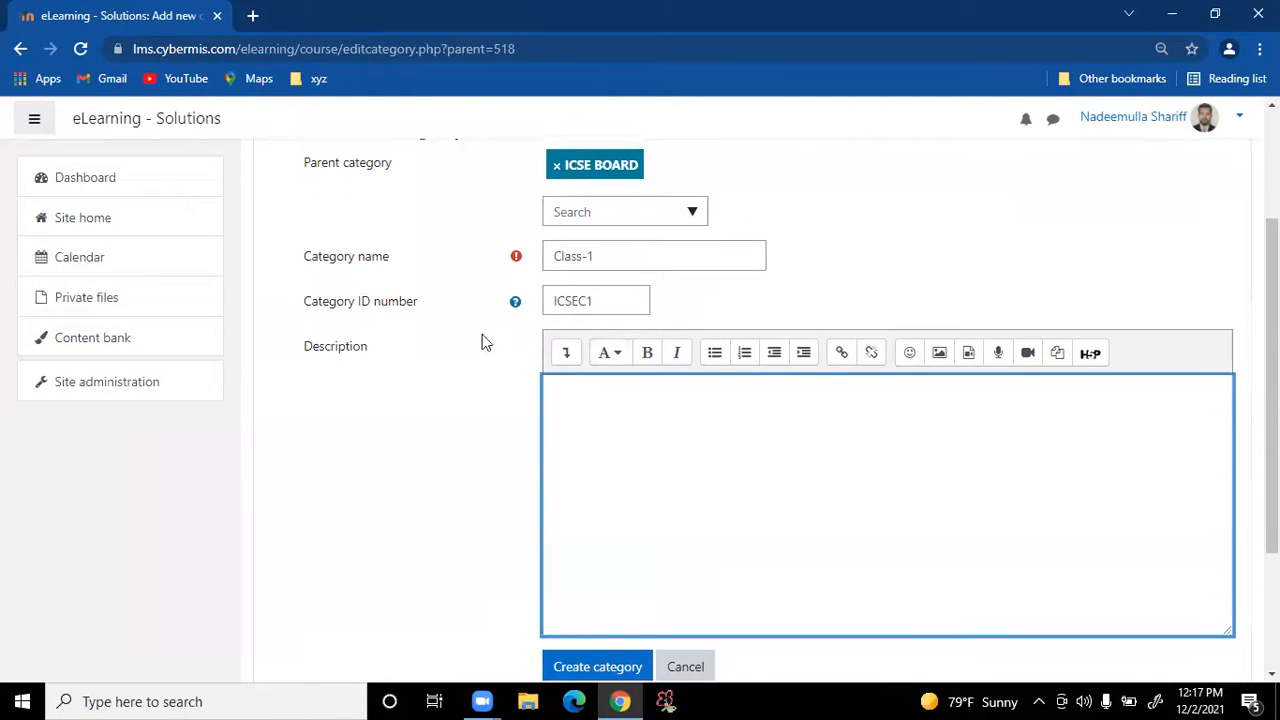
Create the Class-1 category, then begin a new subcategory under ICSE BOARD / Class-1
click(597, 655)
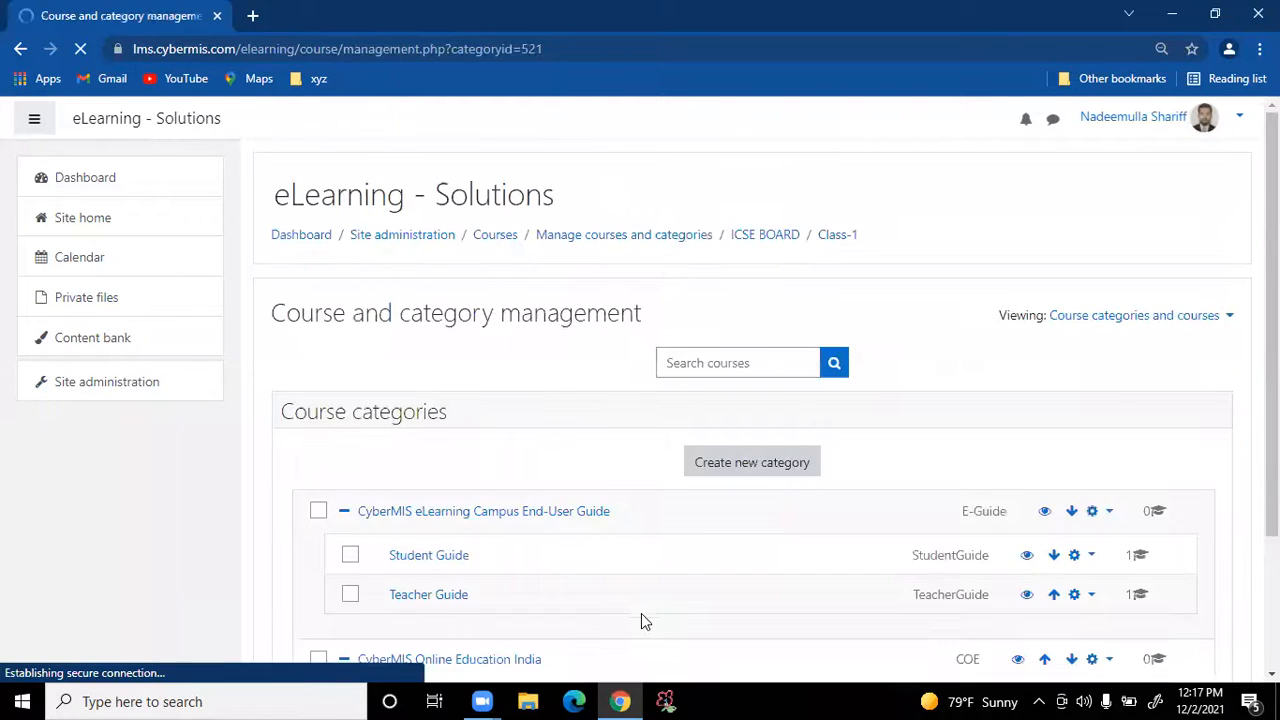
scroll(703, 529, down, 5)
scroll(704, 529, down, 1)
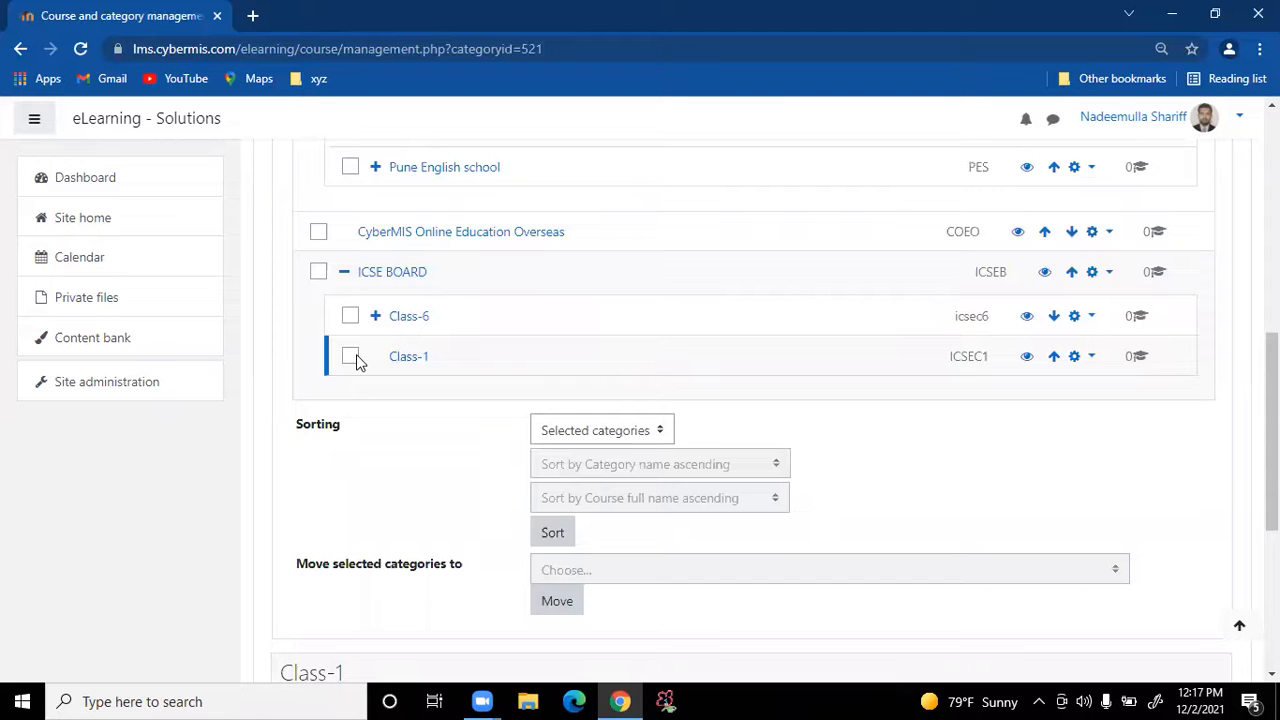
scroll(577, 383, up, 3)
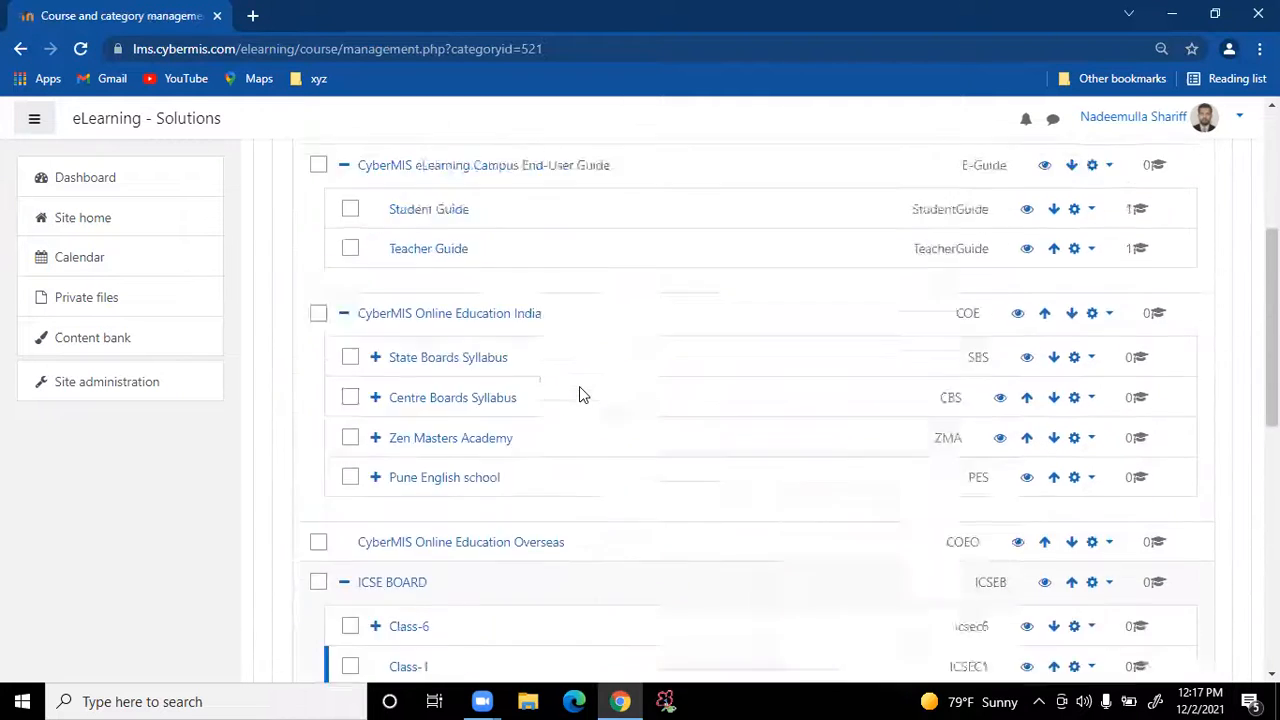
scroll(579, 386, up, 3)
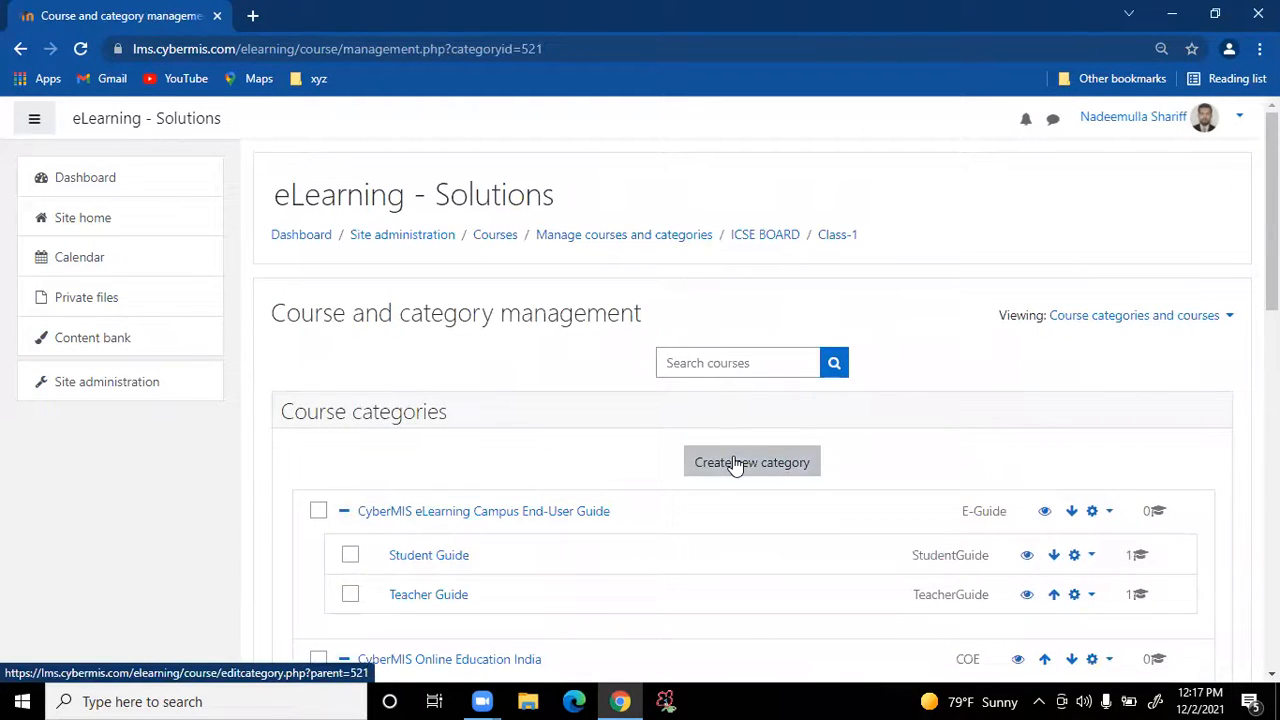
click(735, 463)
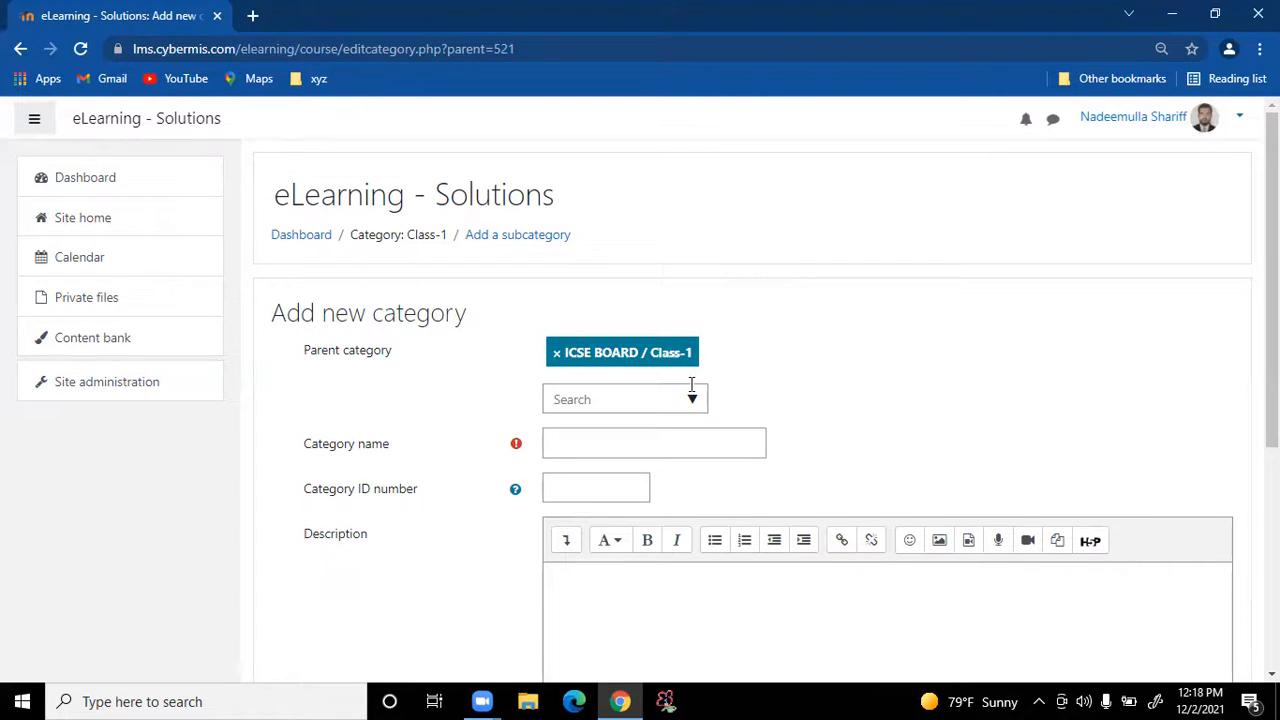
Name the new category English and give it ID number ICSEC1E, fixing the ID typos
click(665, 442)
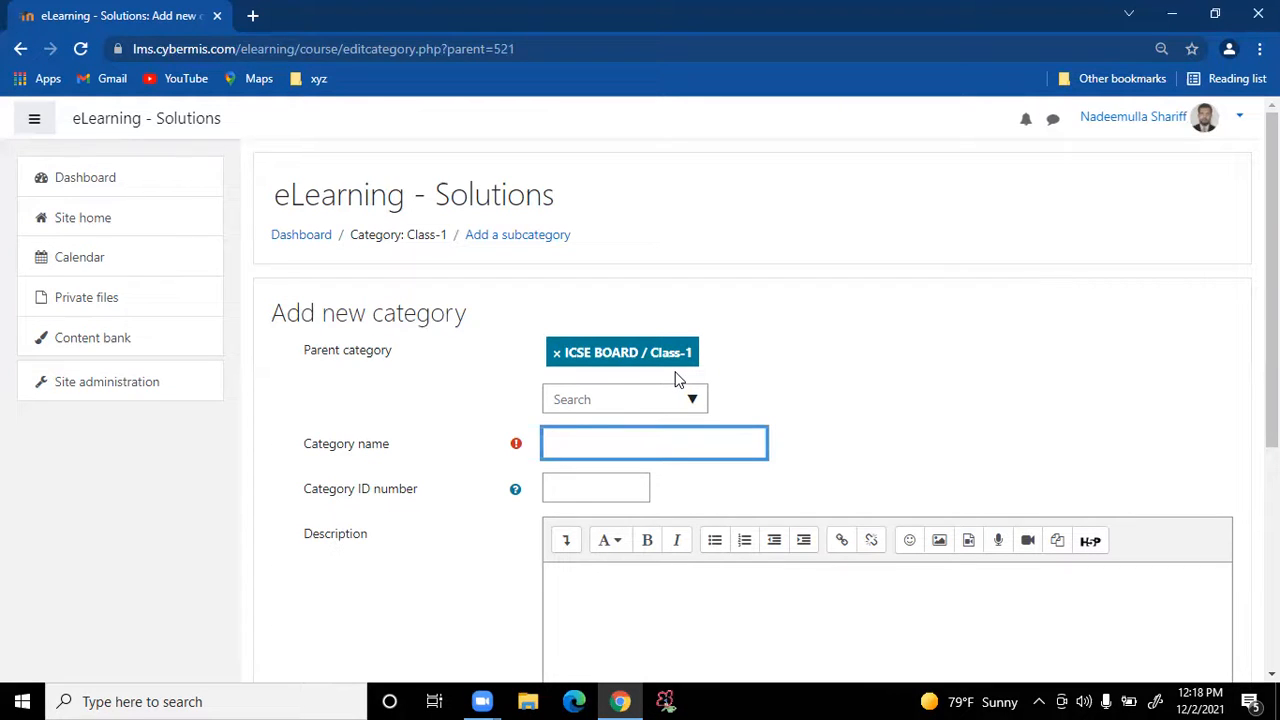
text(En)
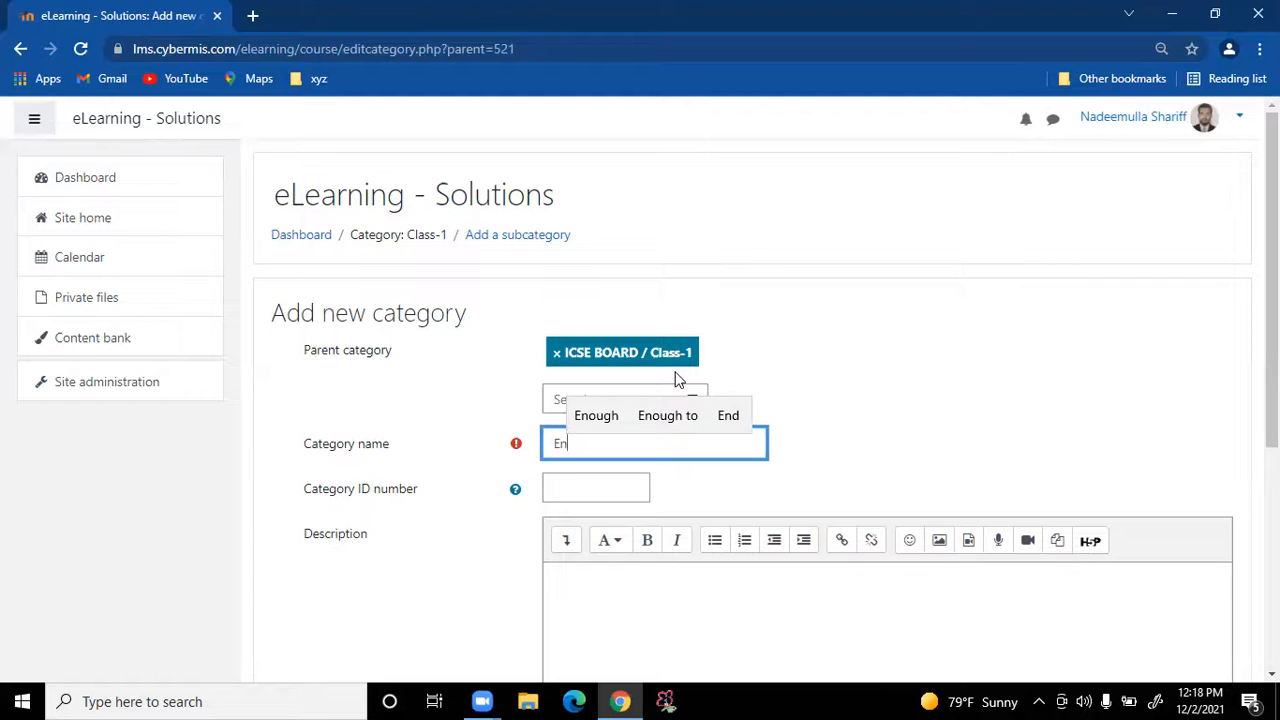
text(glish)
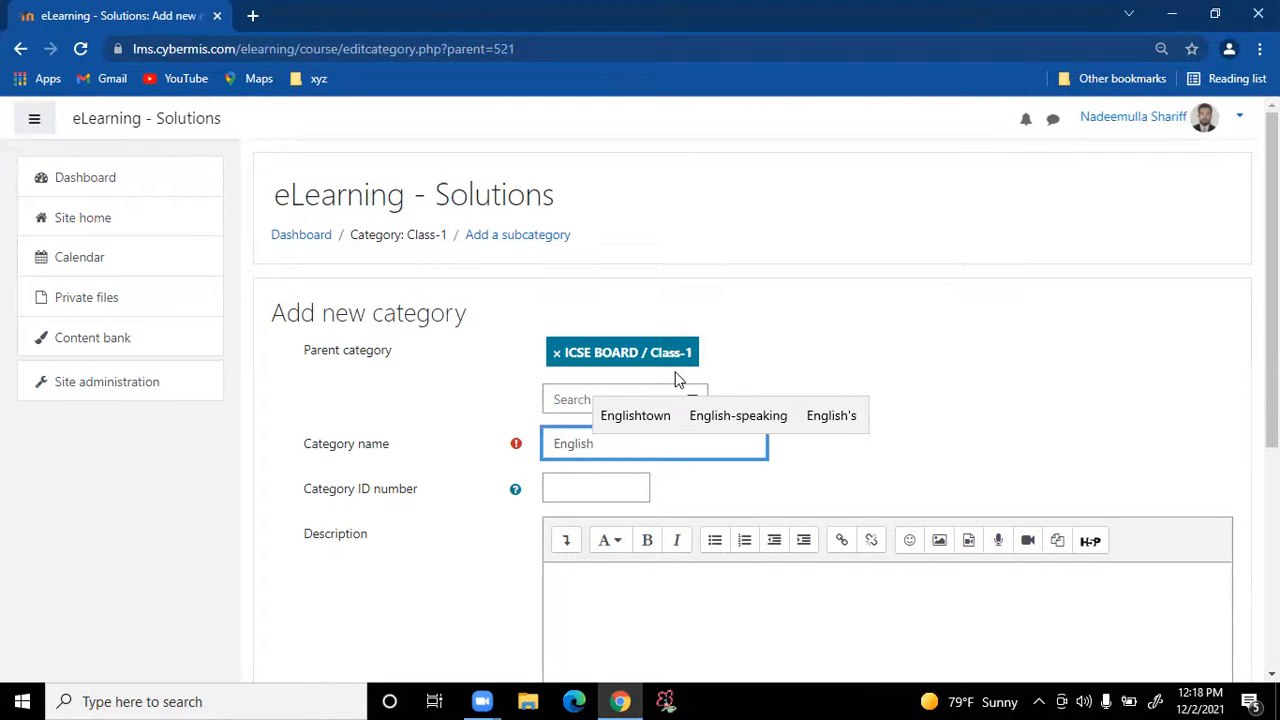
click(592, 486)
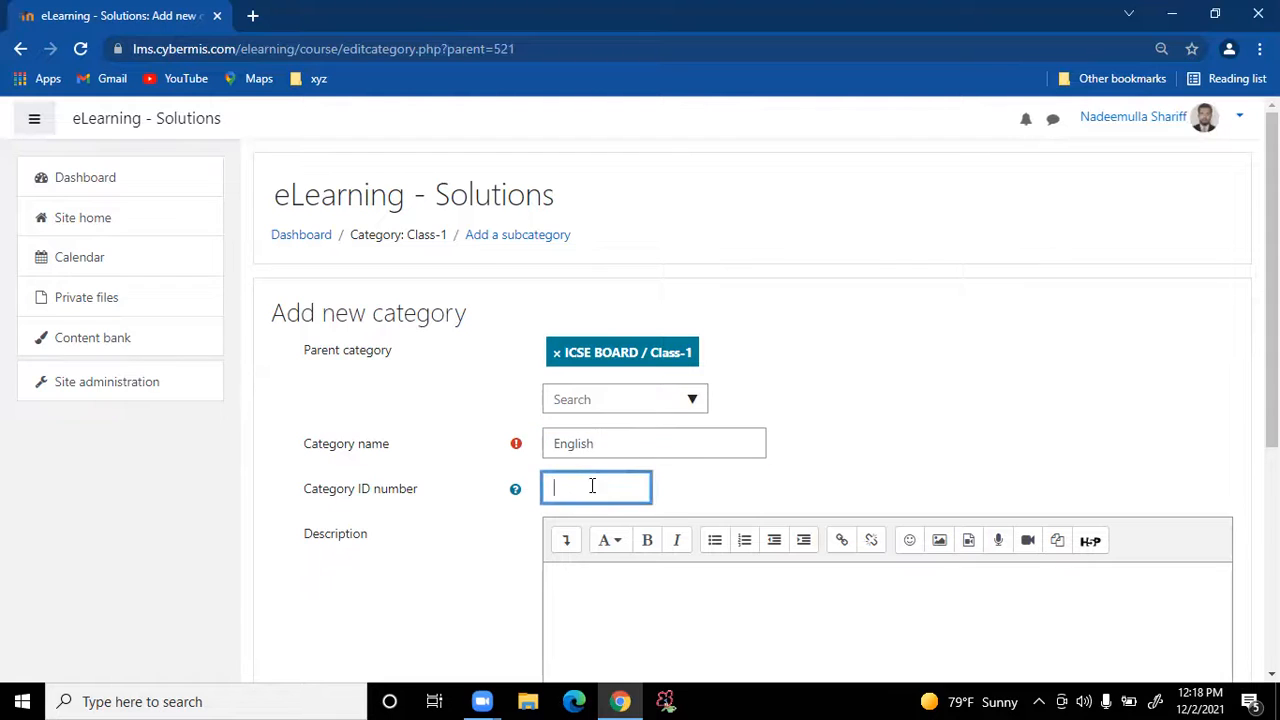
text(I)
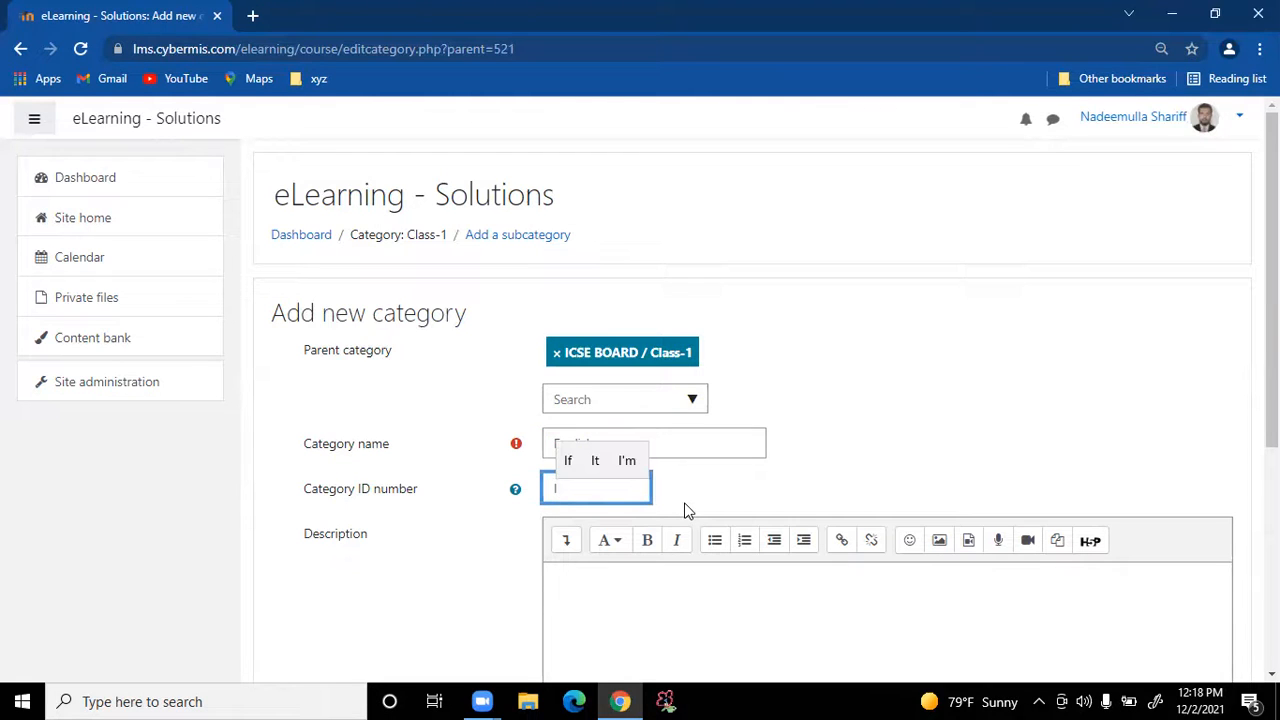
text(CS)
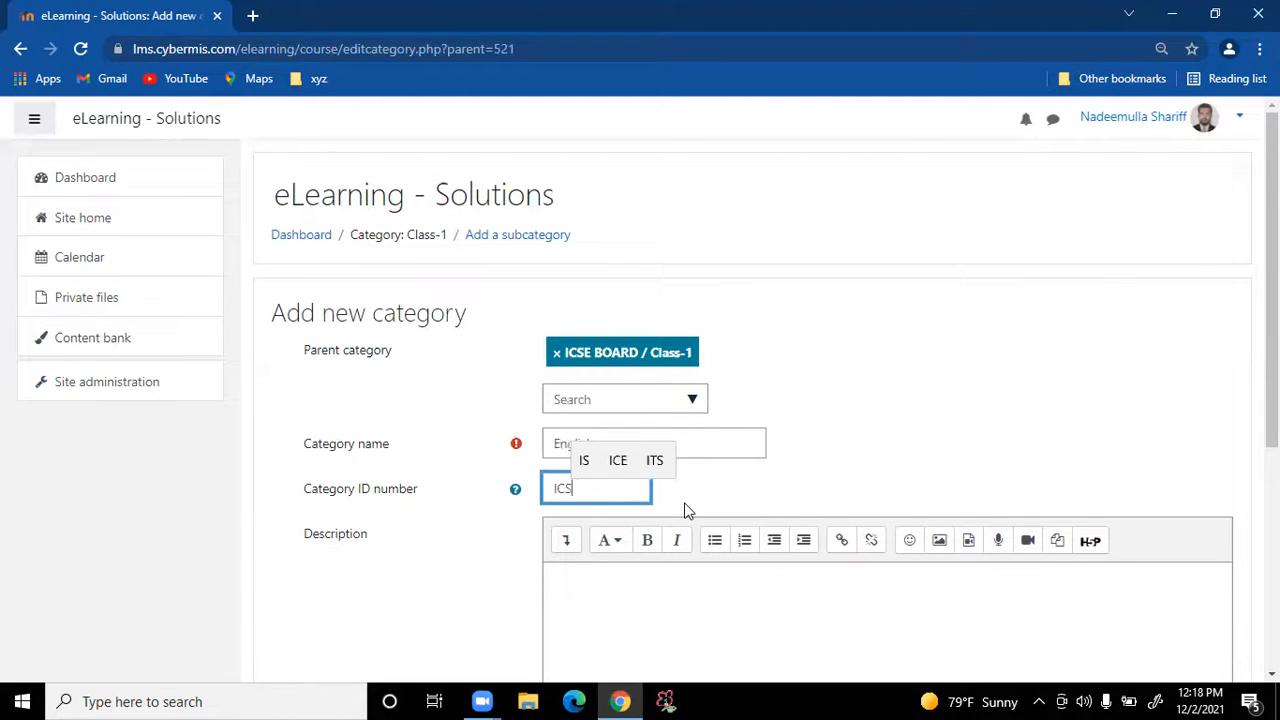
text(EE)
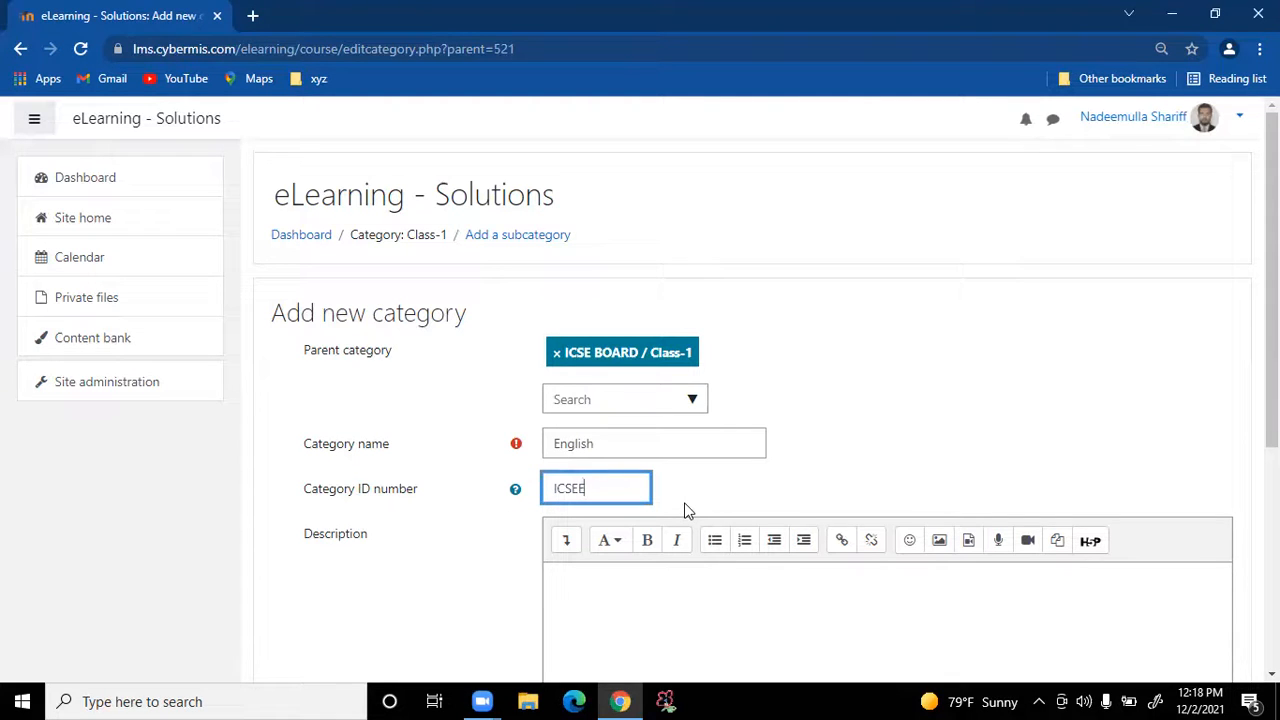
text(1)
key(BackSpace)
key(BackSpace)
text(C1-E)
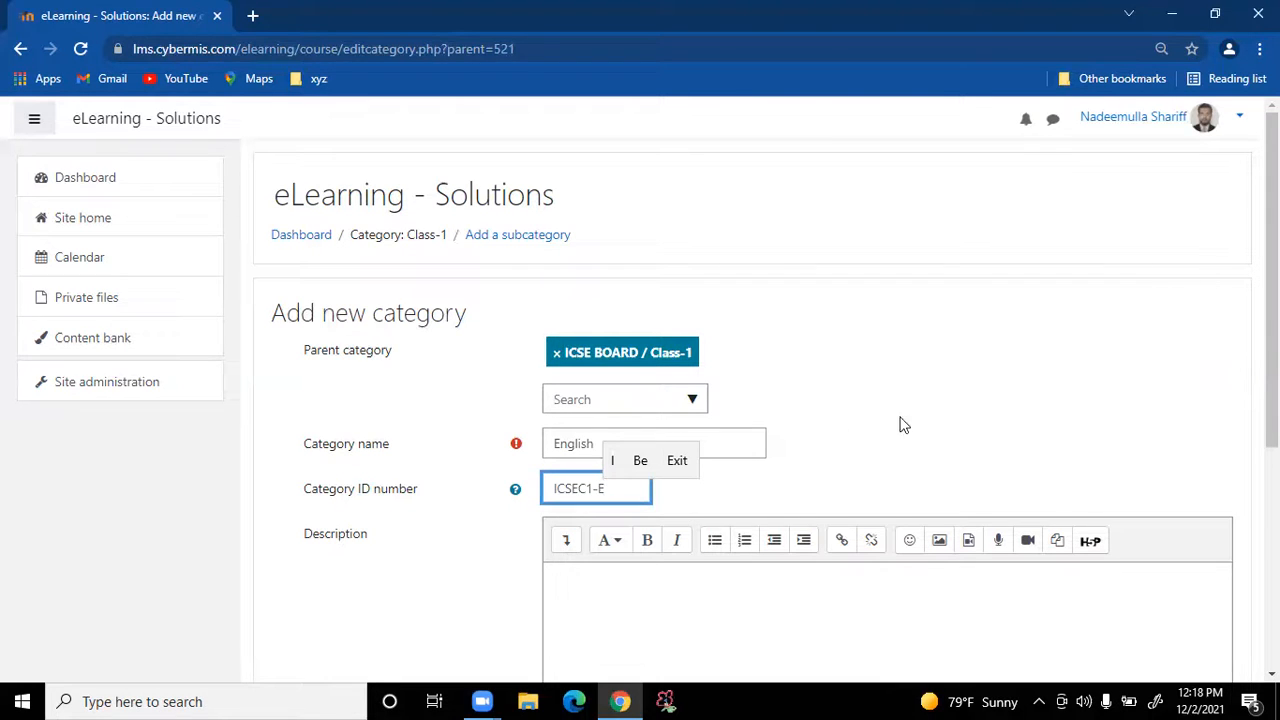
key(BackSpace)
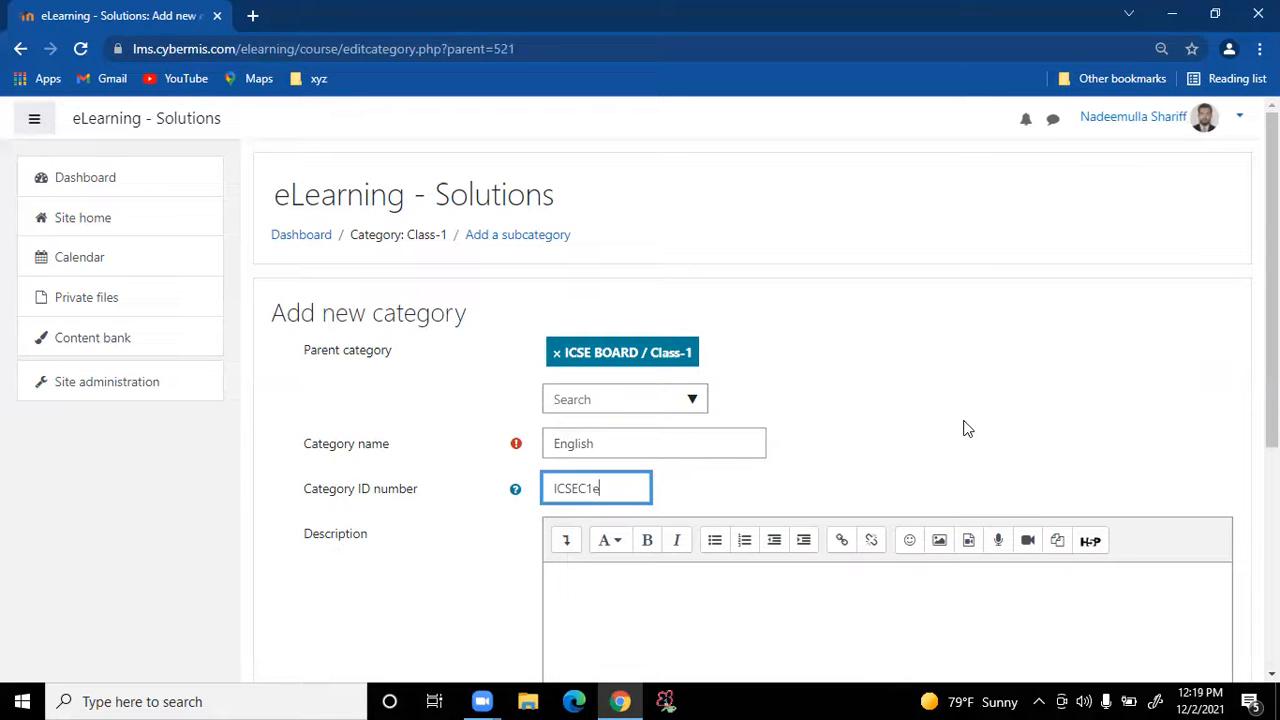
key(BackSpace)
text(E)
drag(624, 490, 490, 482)
scroll(886, 443, down, 3)
scroll(700, 500, down, 2)
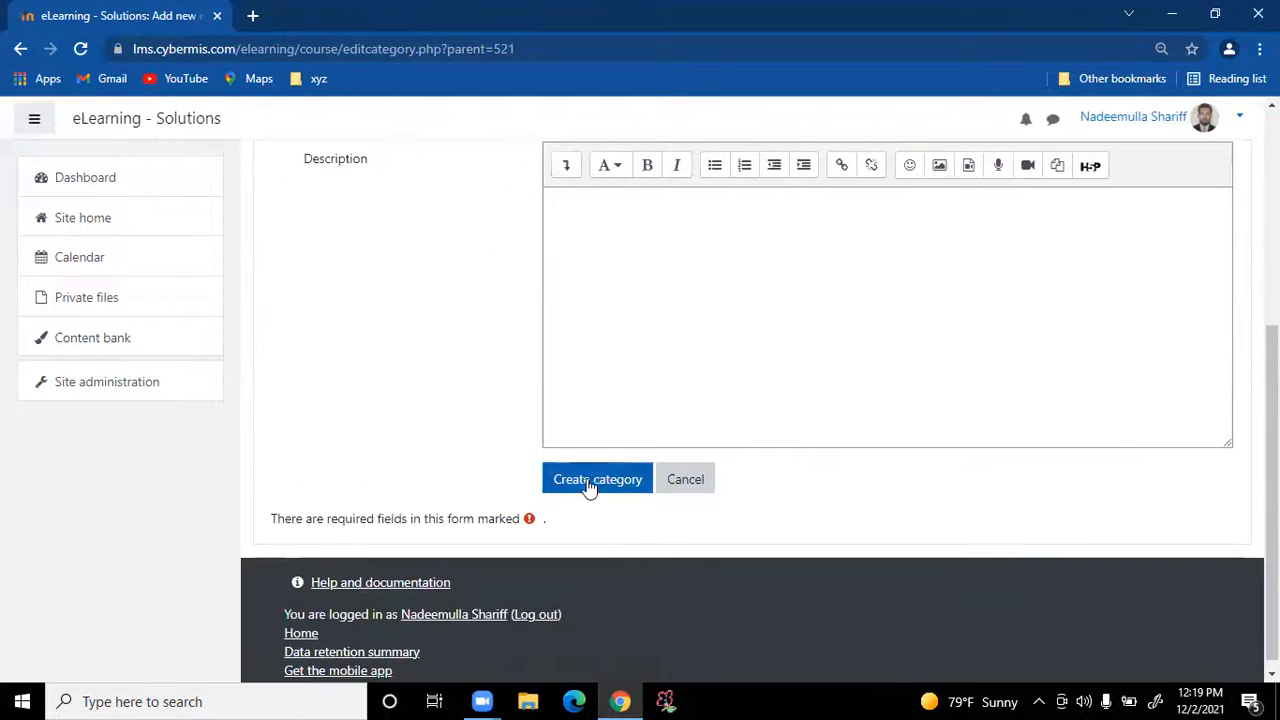
scroll(874, 458, up, 2)
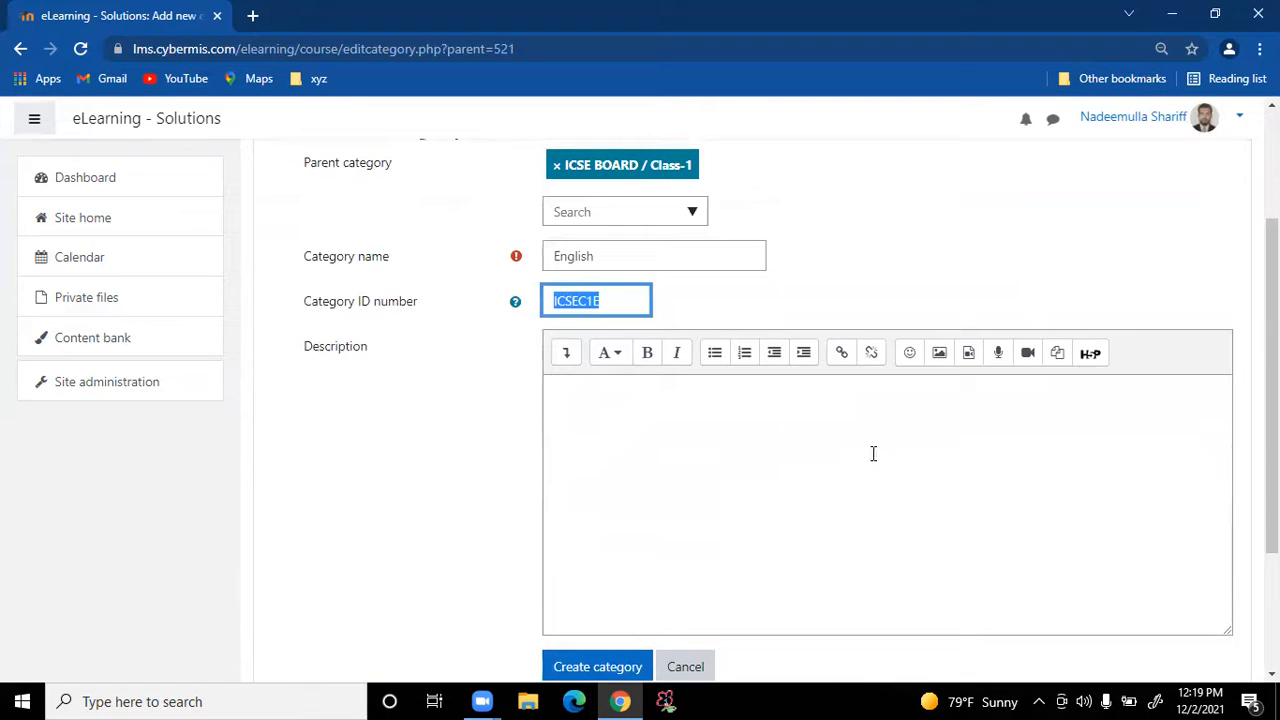
Create the English category and select Class-1 in the category list
click(604, 656)
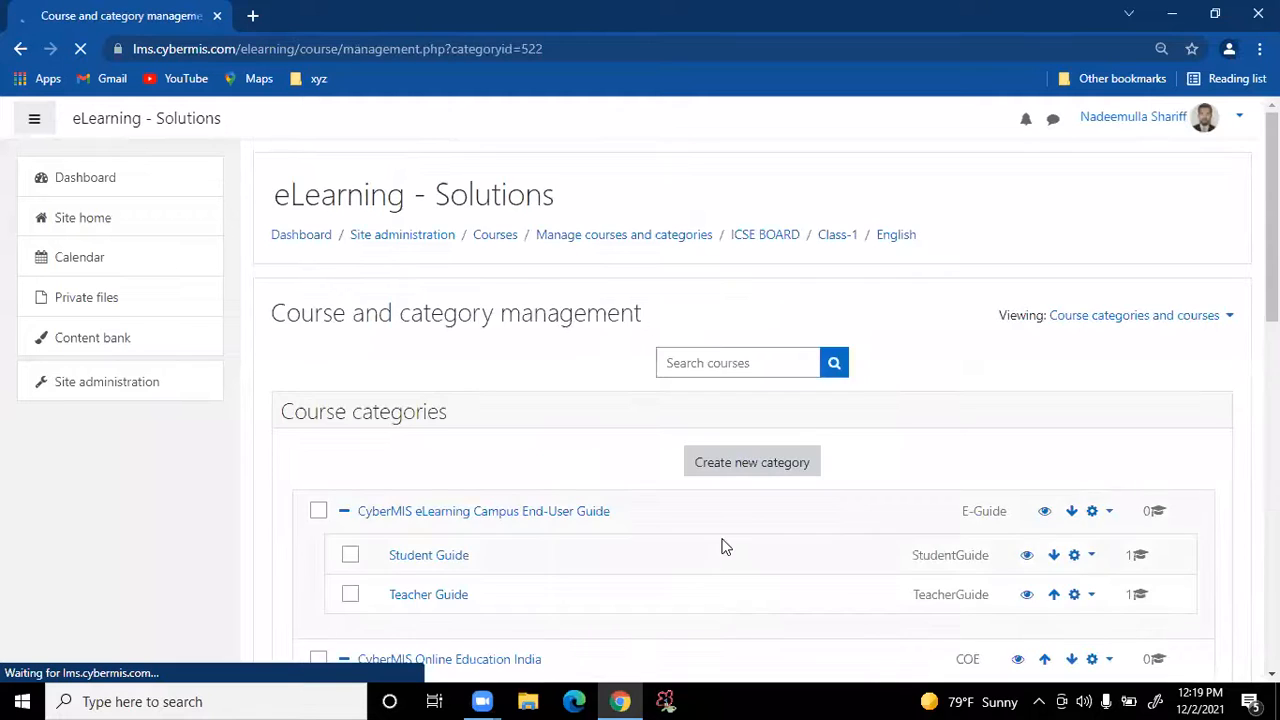
scroll(725, 543, down, 7)
scroll(722, 543, down, 3)
scroll(723, 520, up, 3)
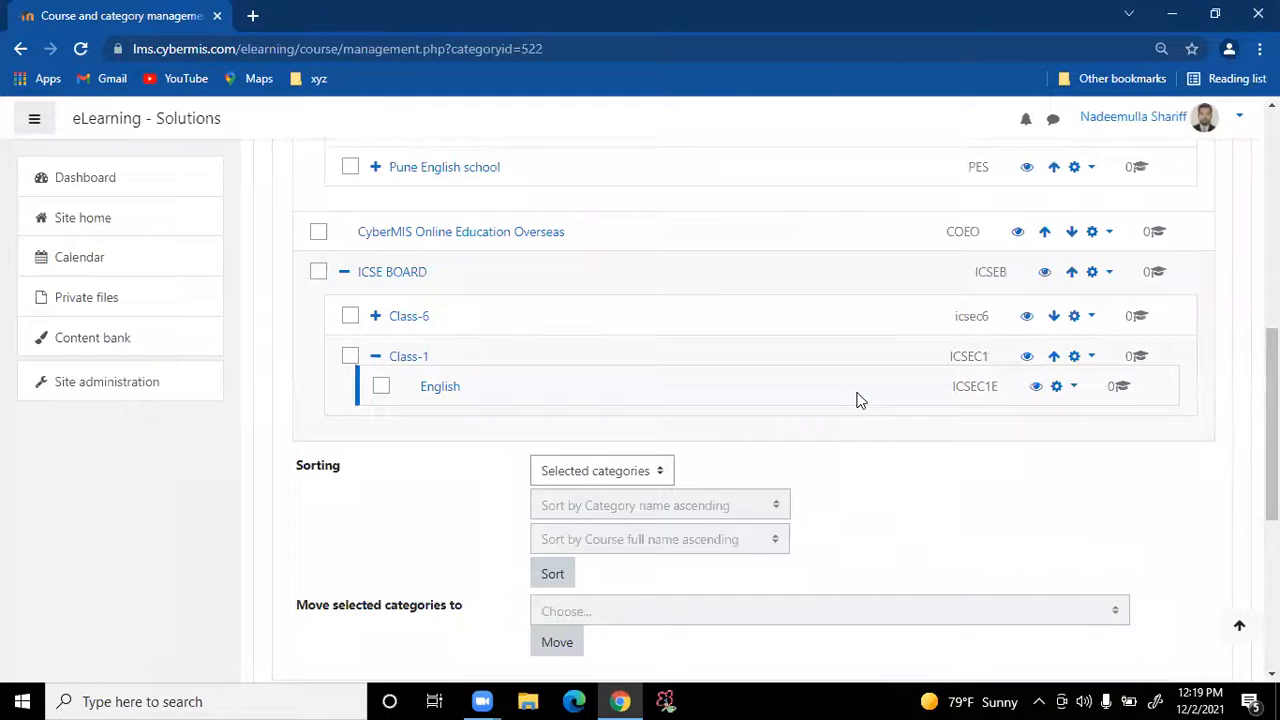
click(348, 355)
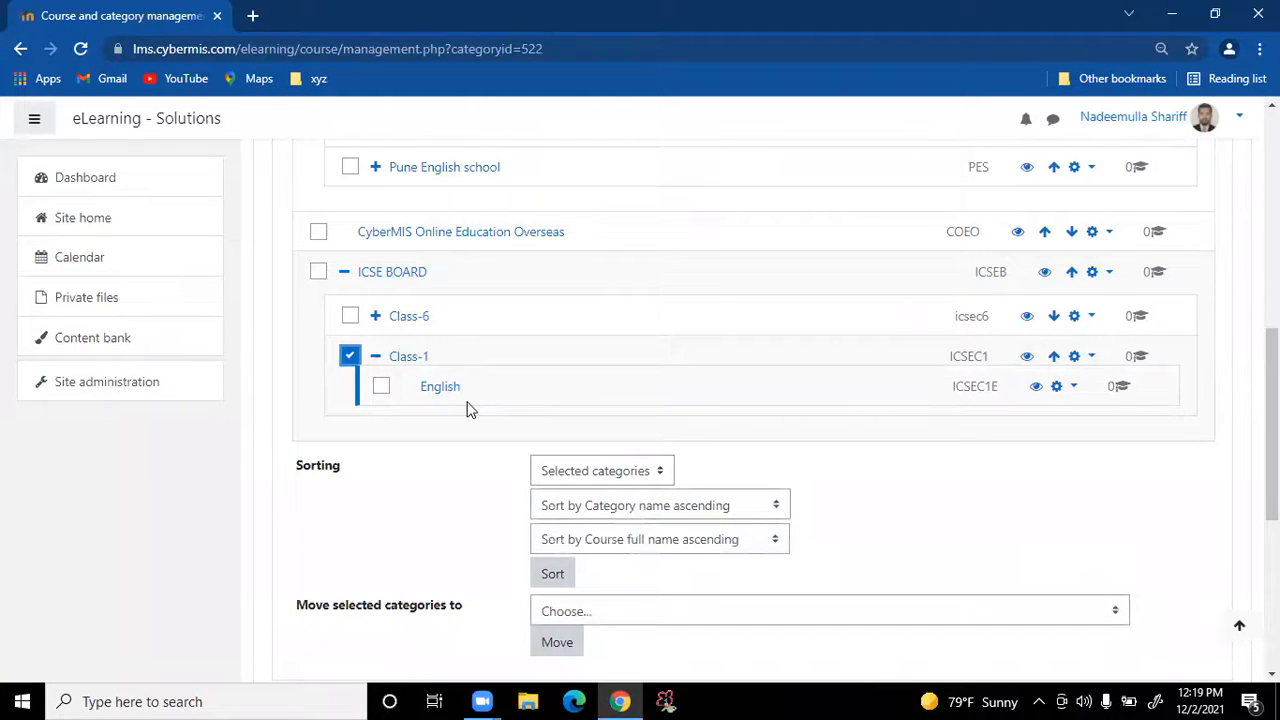
scroll(654, 386, up, 7)
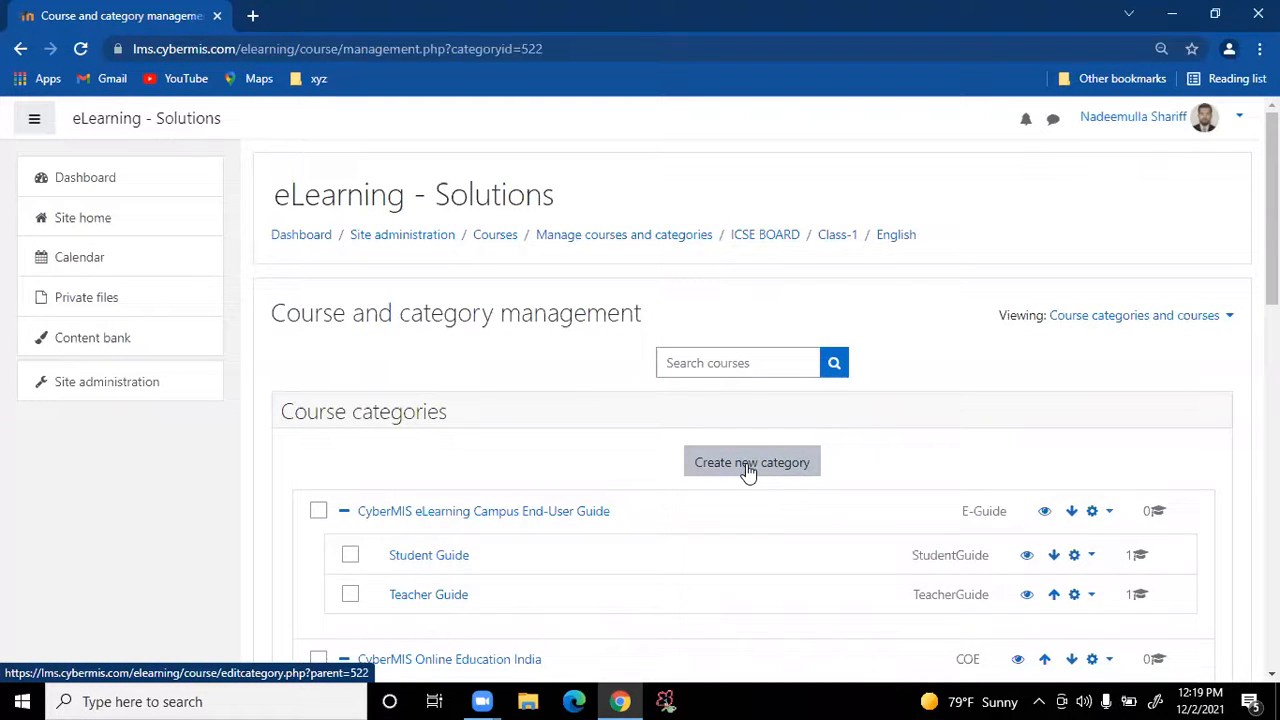
scroll(748, 470, down, 5)
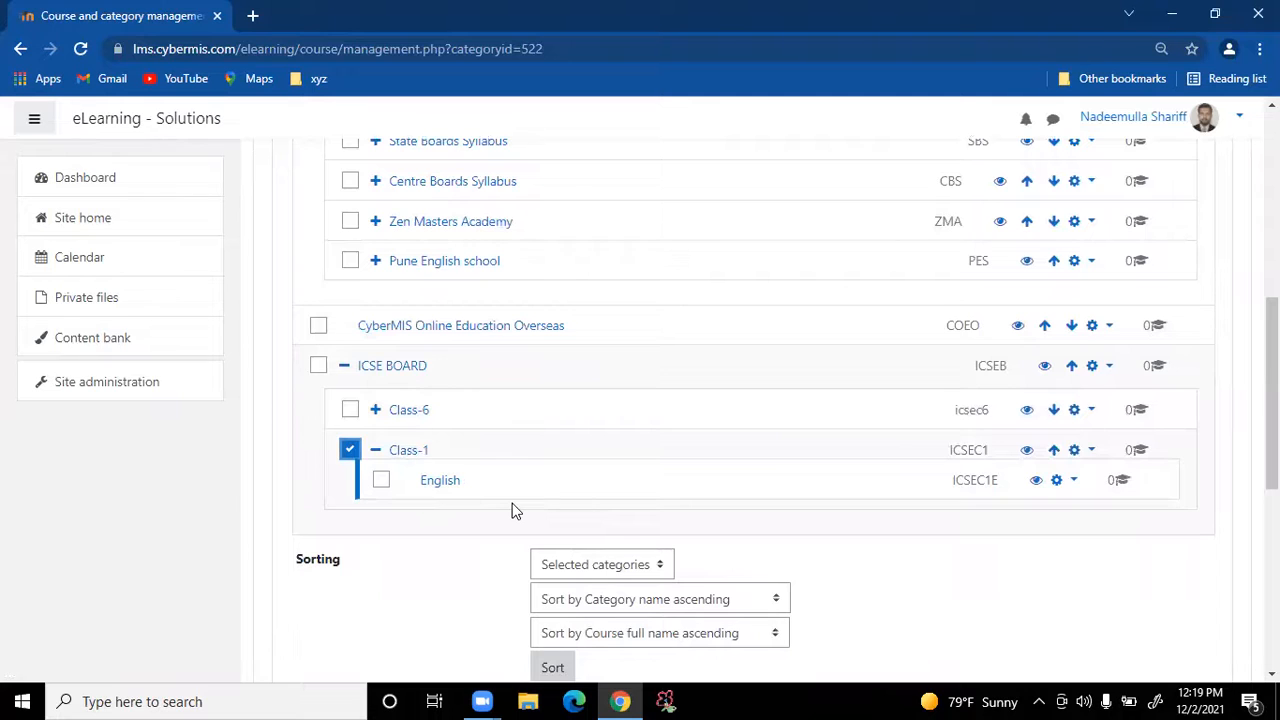
Open English, collapse both CyberMIS categories, and open a new course form for English
click(439, 484)
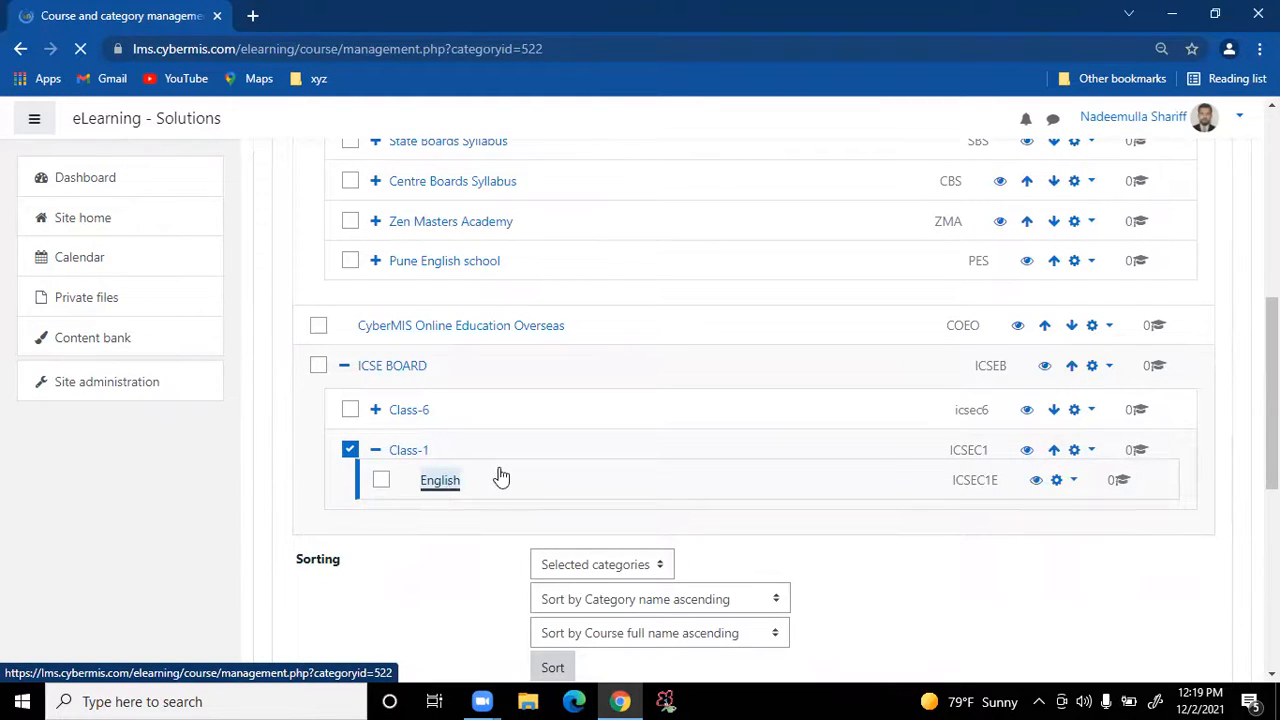
scroll(460, 474, down, 1)
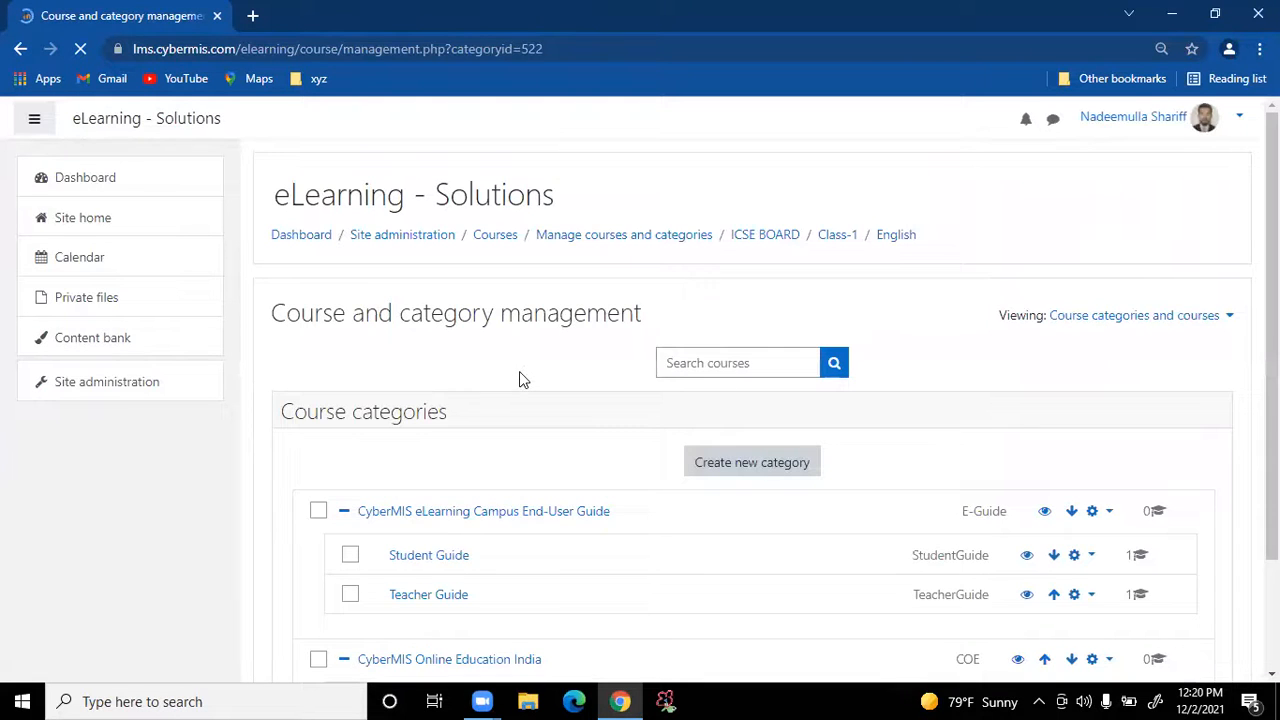
scroll(520, 375, down, 4)
scroll(873, 400, down, 3)
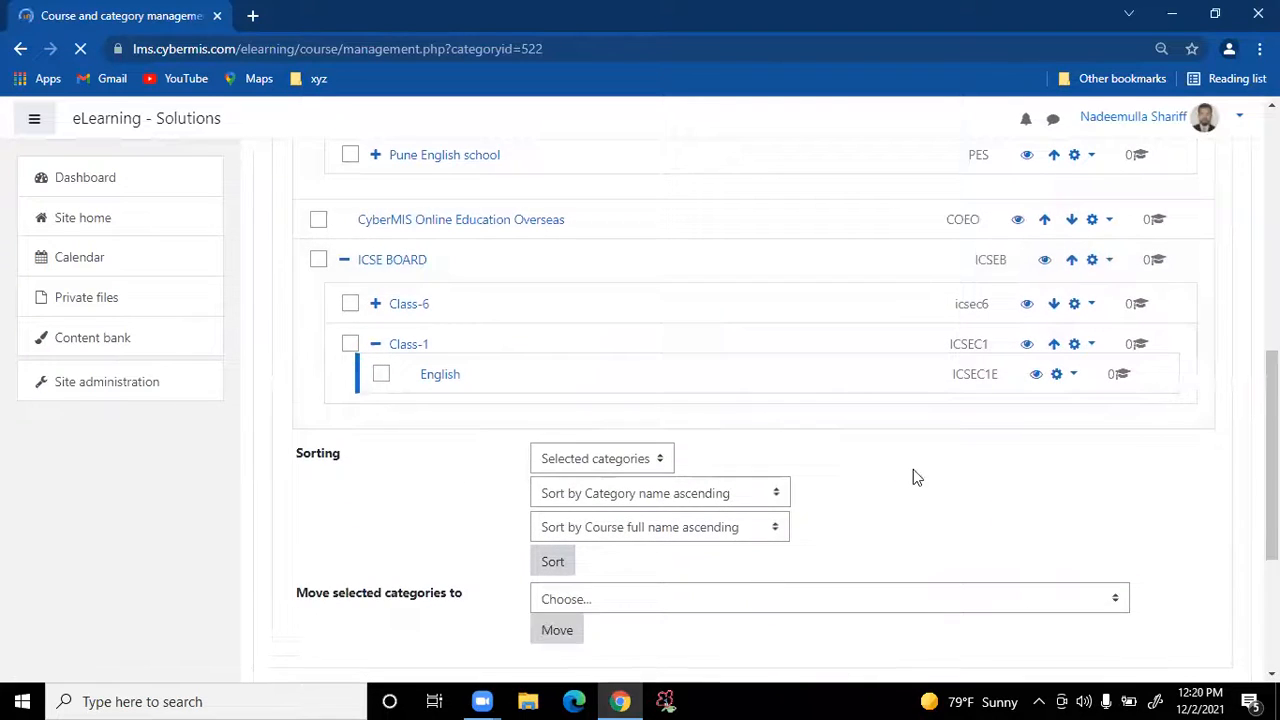
scroll(915, 475, down, 3)
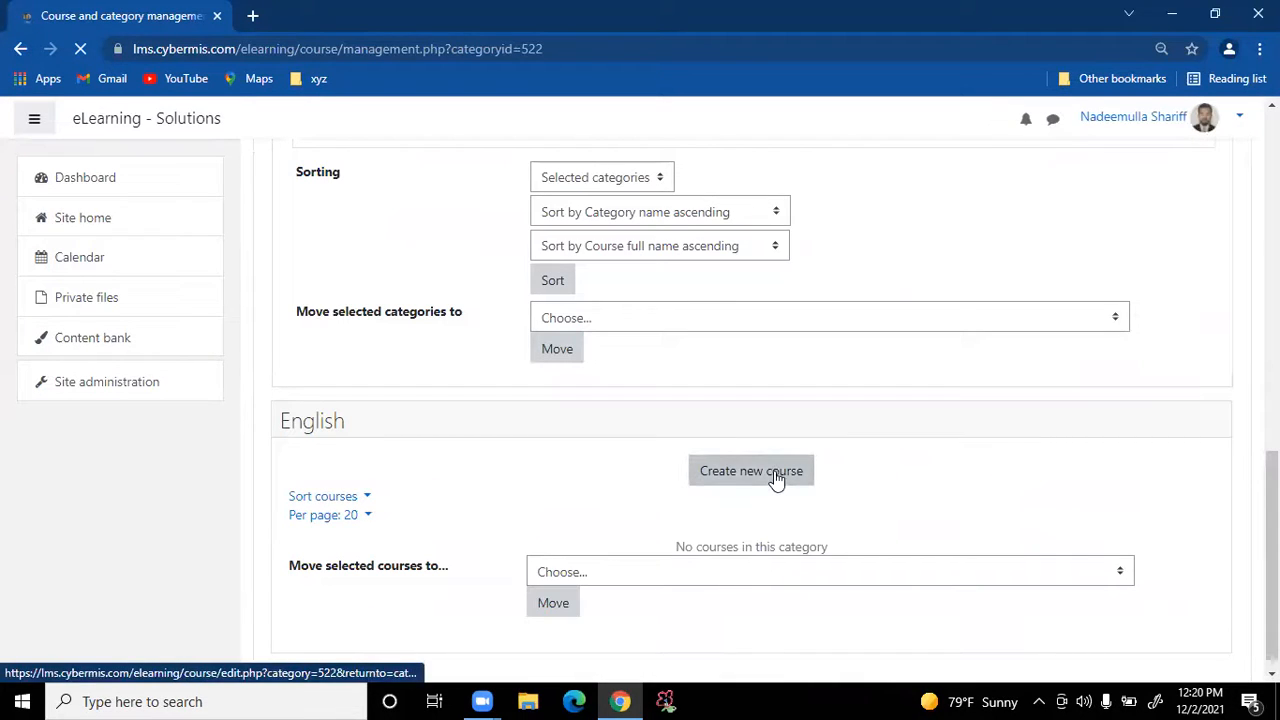
scroll(775, 362, up, 2)
scroll(774, 367, up, 6)
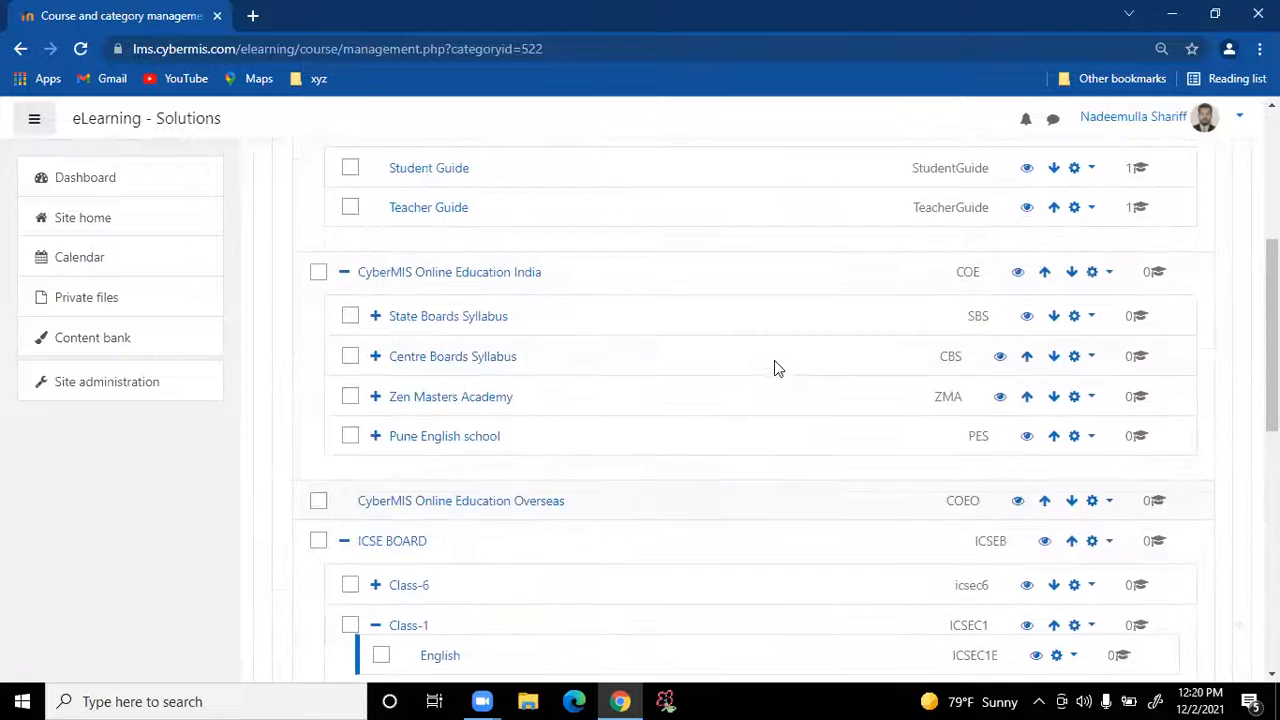
click(344, 406)
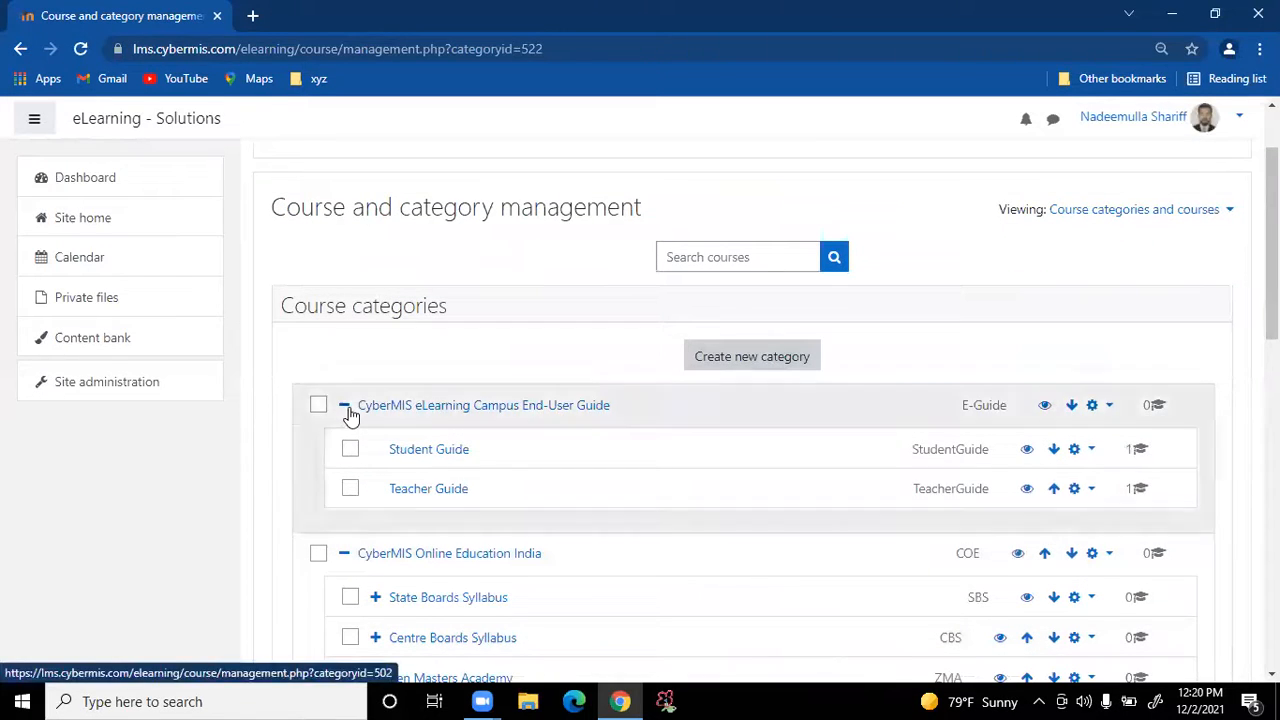
click(344, 446)
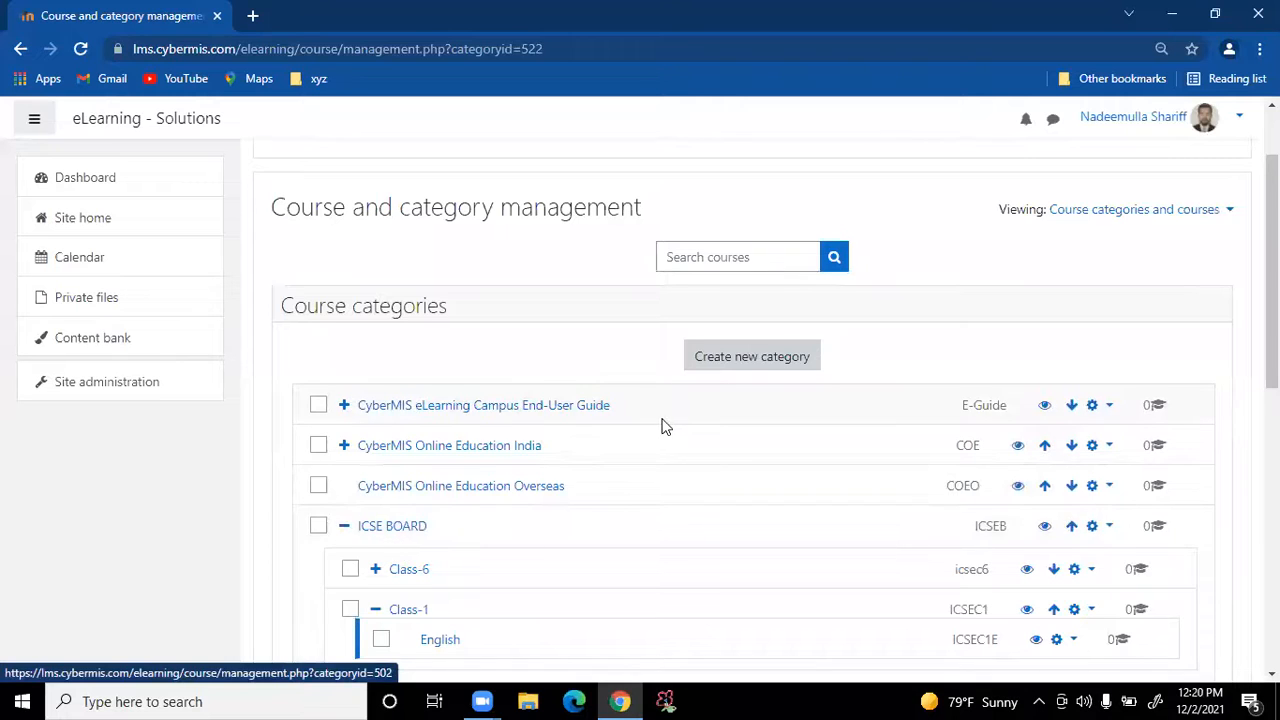
scroll(660, 426, down, 2)
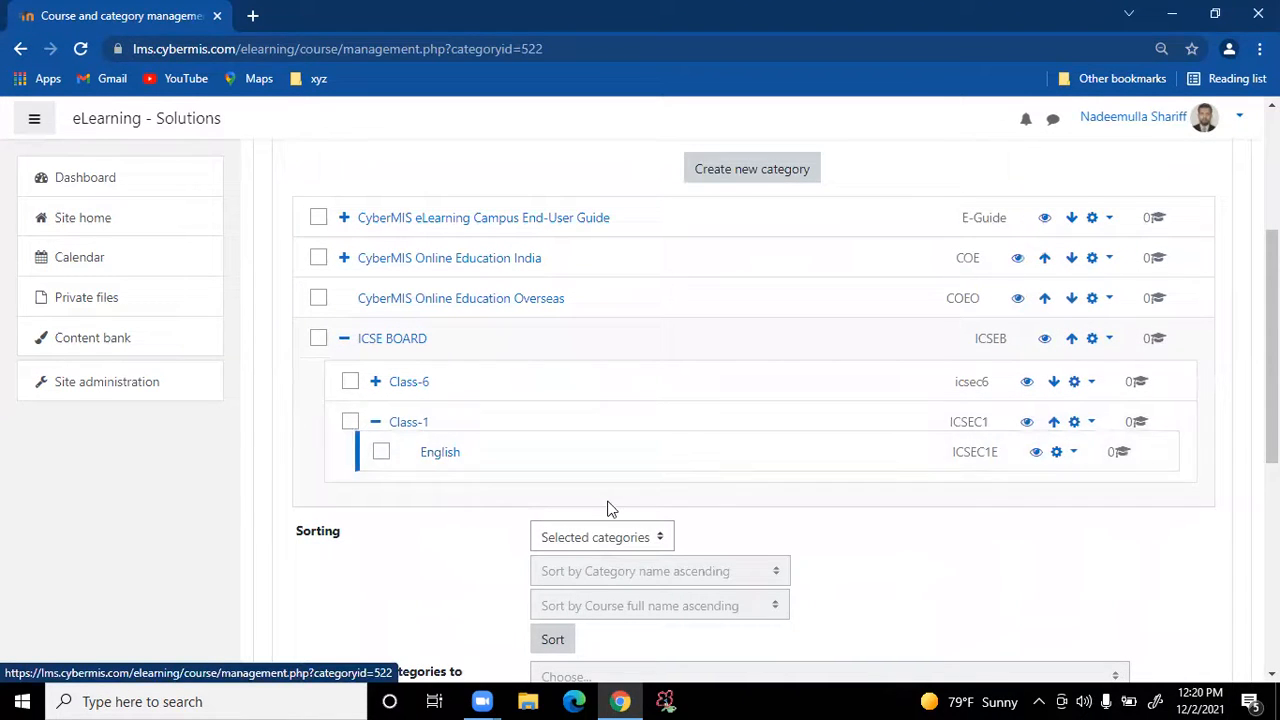
scroll(606, 508, down, 2)
scroll(716, 555, down, 1)
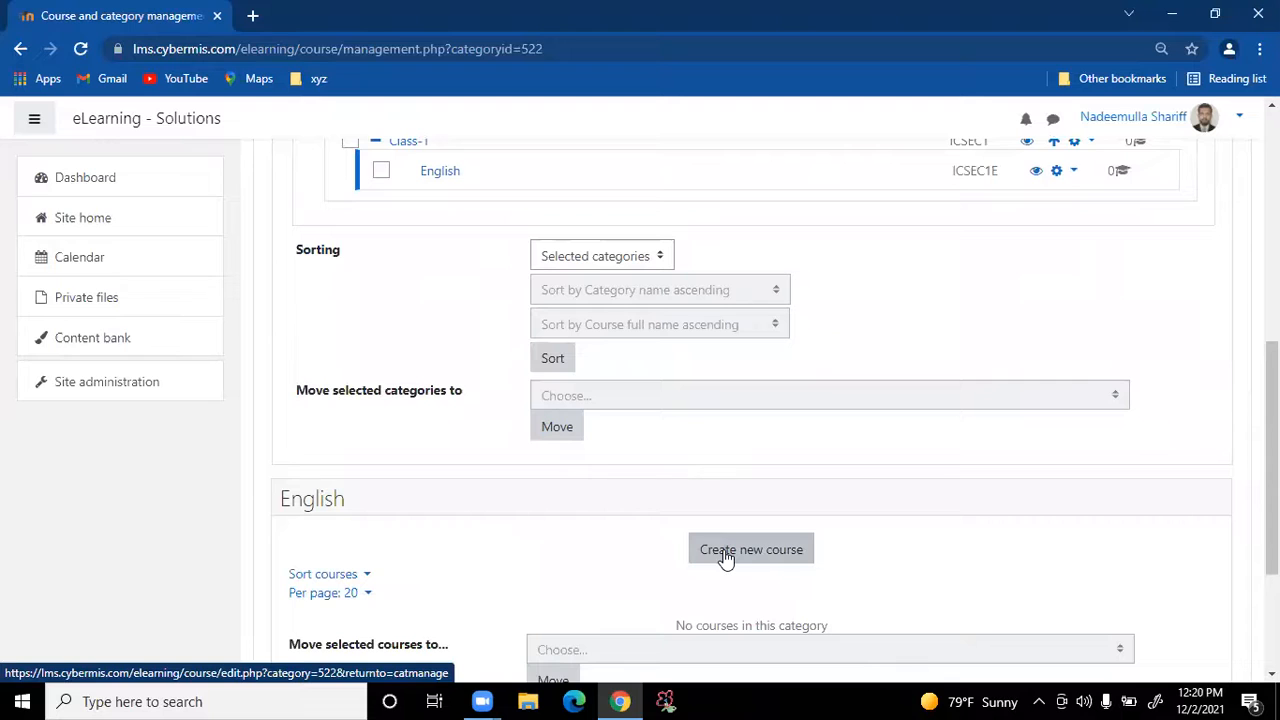
click(726, 558)
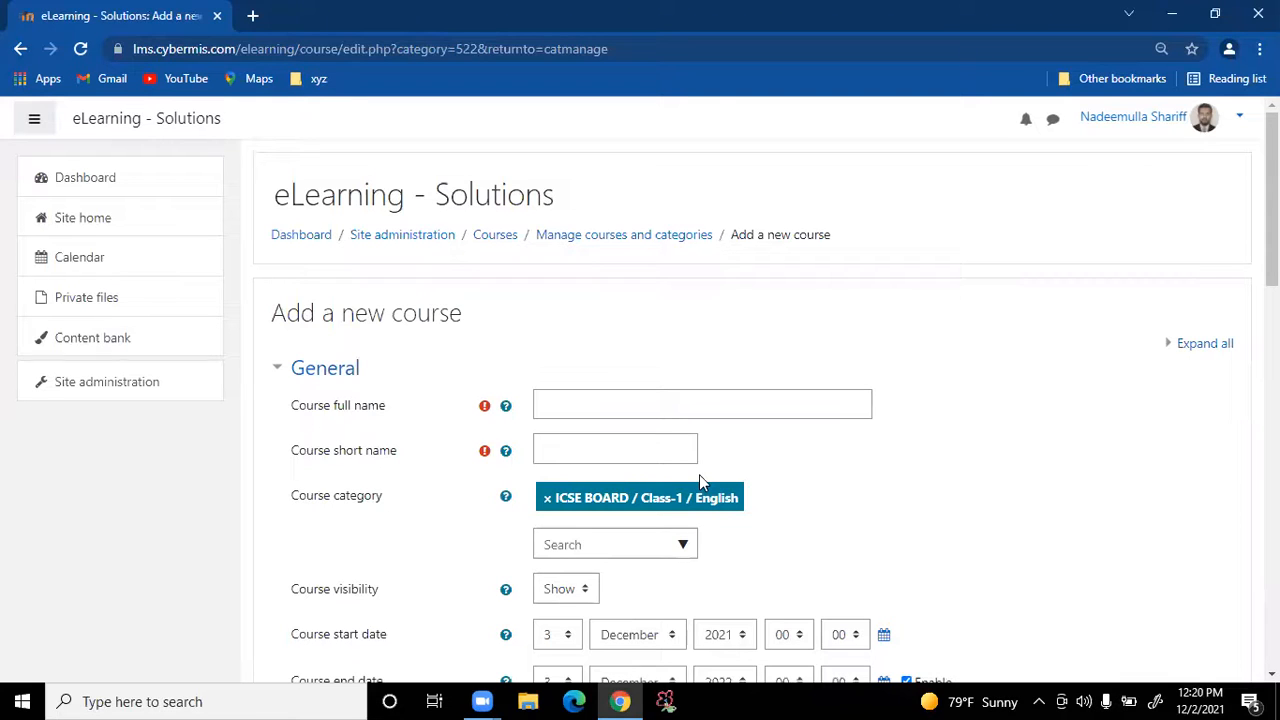
Enter Chapter-1 as the course full name and ICSEC1ECH1 as the short name
click(652, 394)
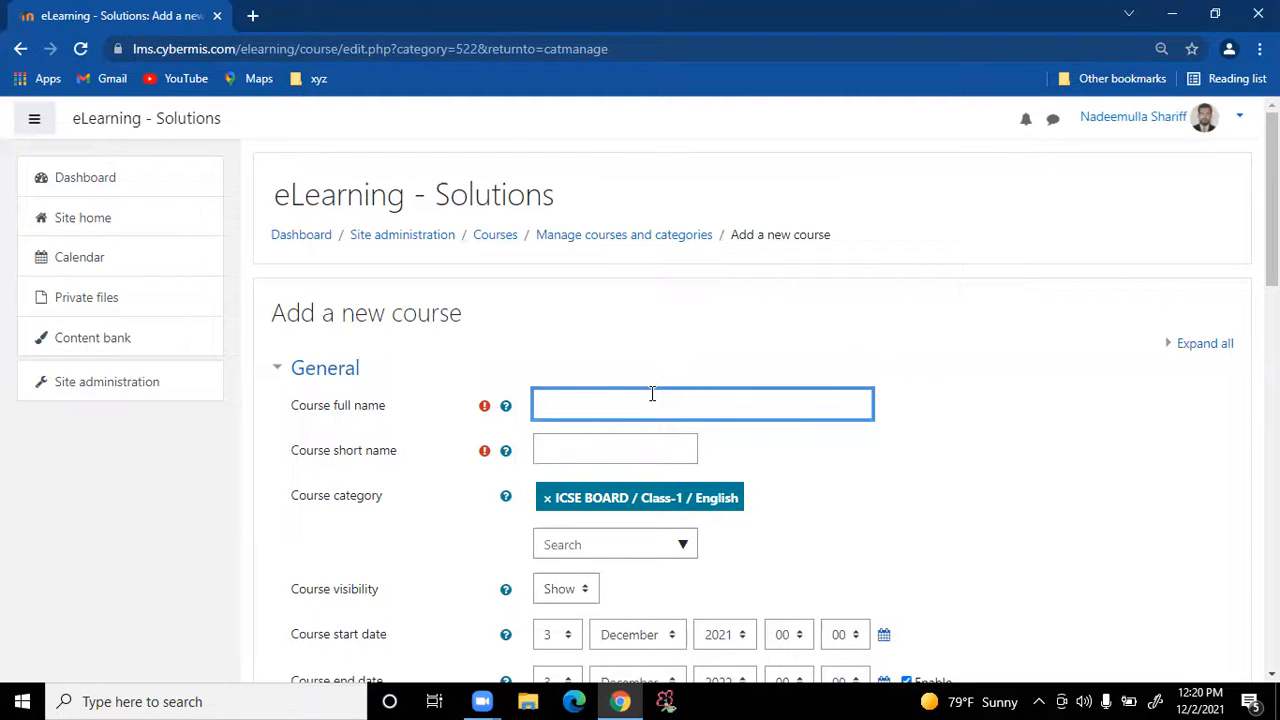
text(C)
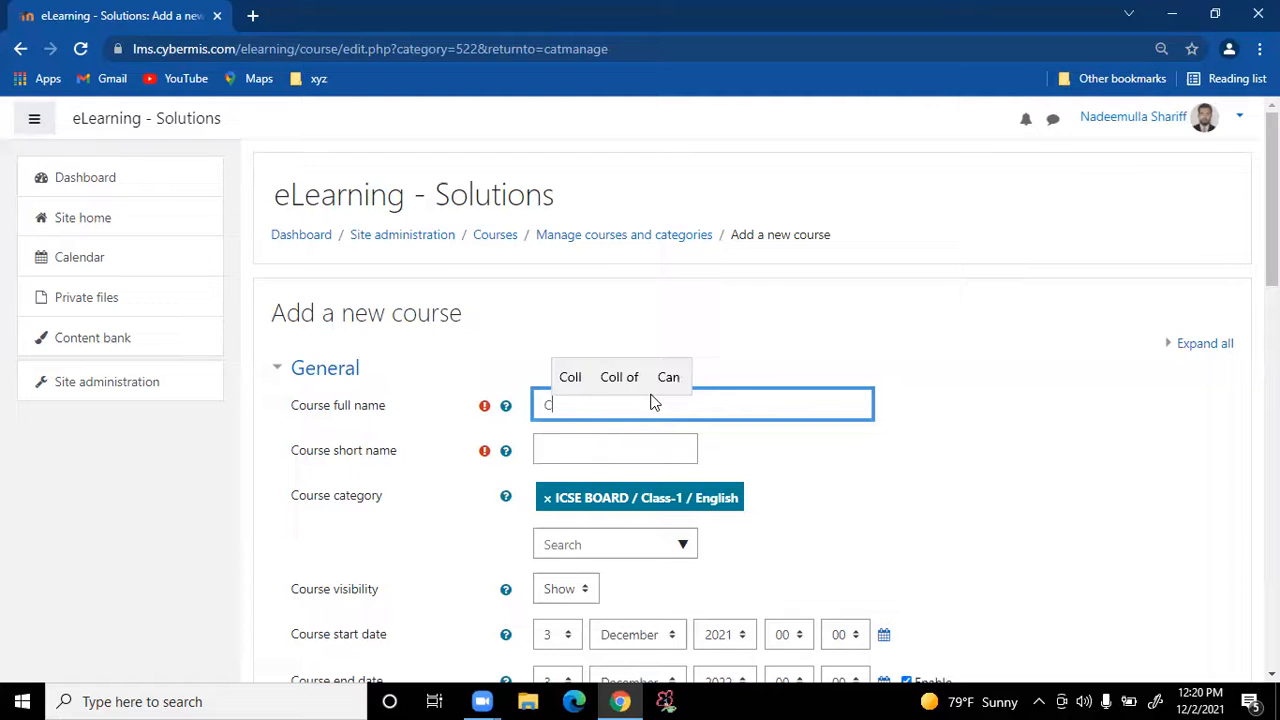
text(hapter)
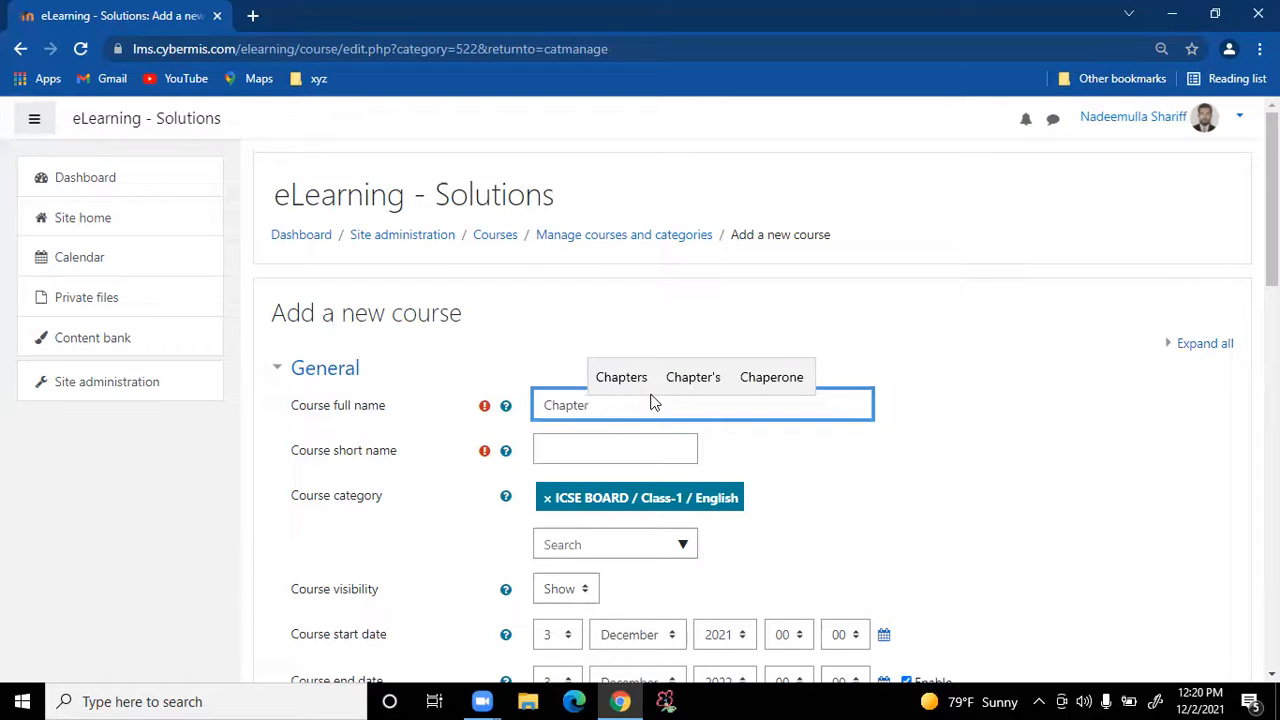
text(-1)
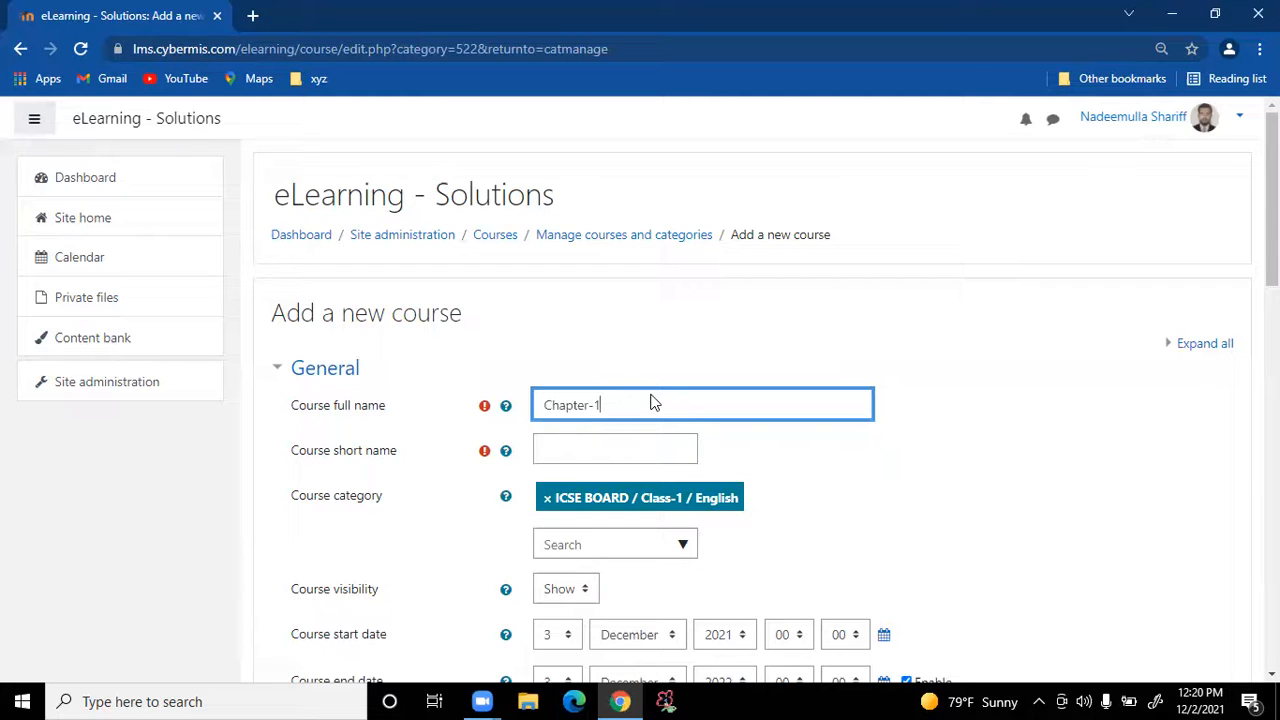
click(616, 450)
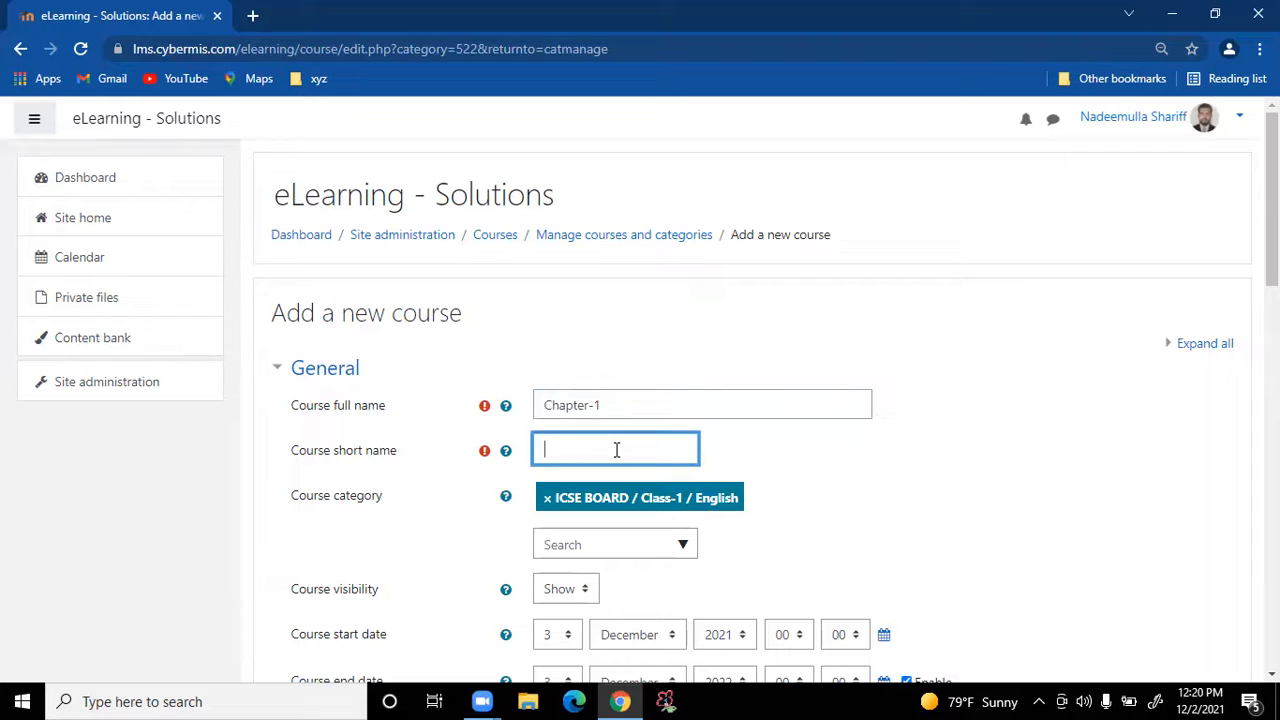
text(ICSEC1ECH1)
drag(622, 449, 483, 450)
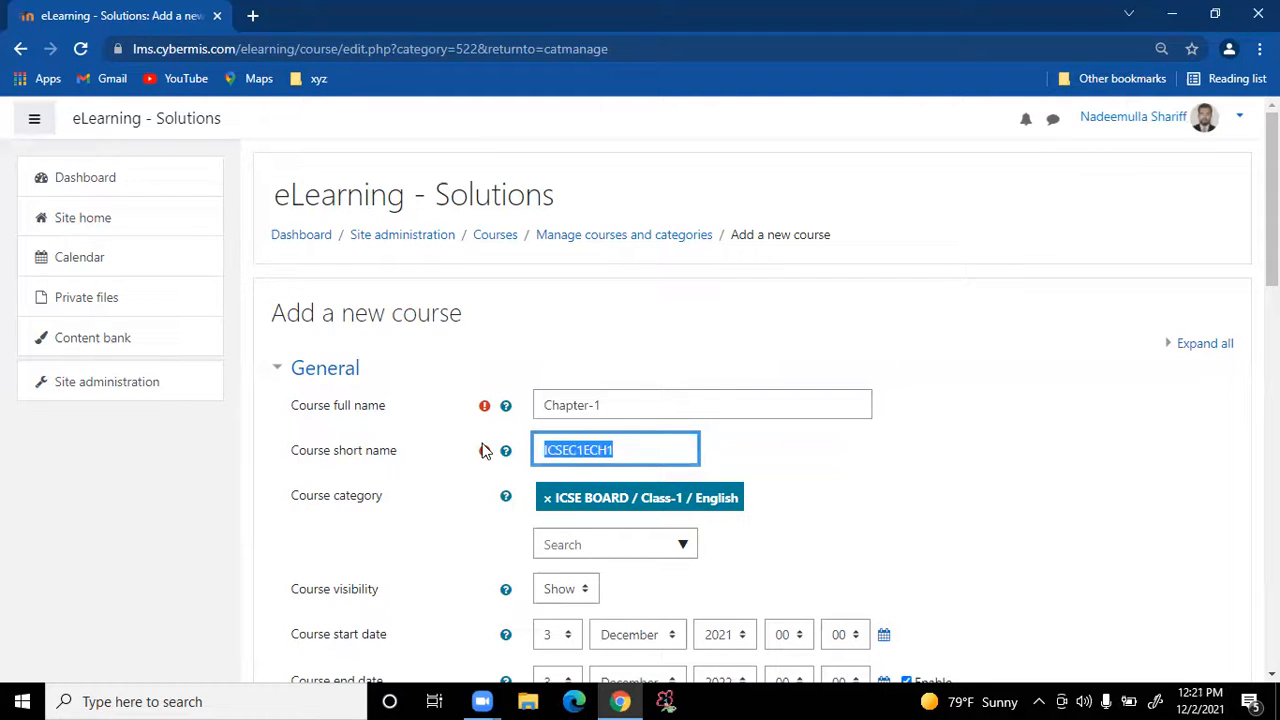
click(868, 518)
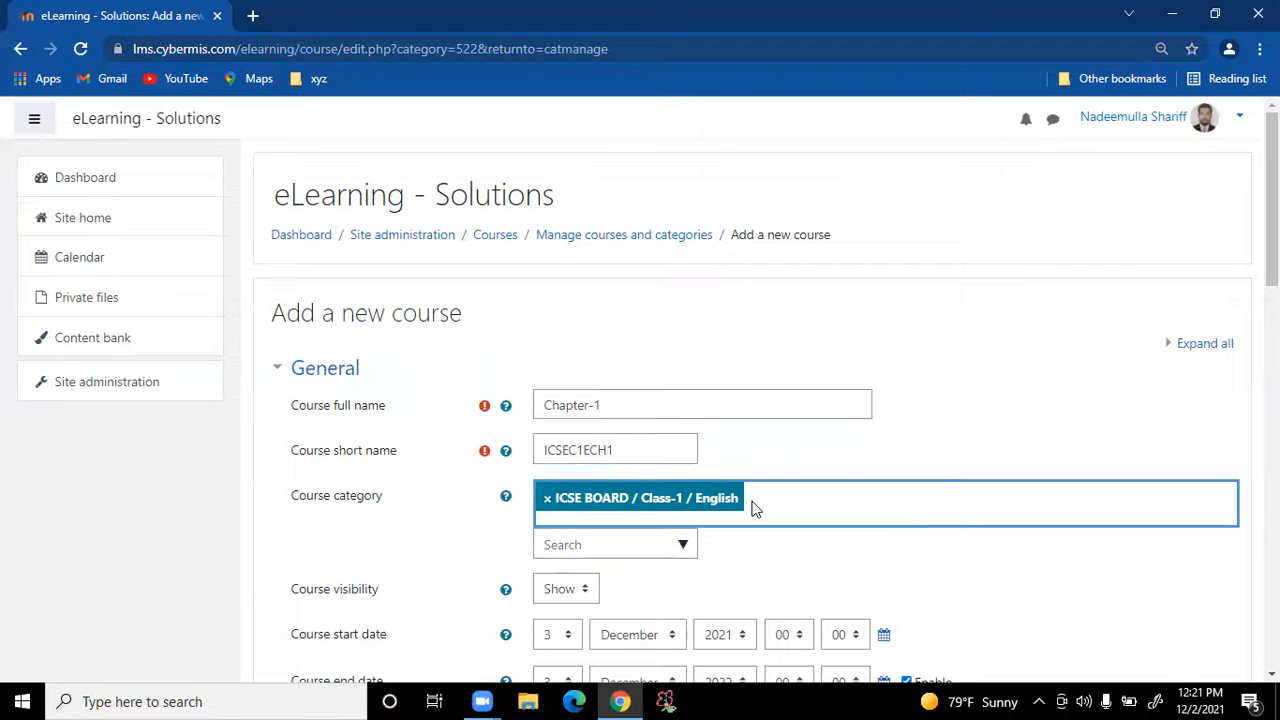
Disable the Chapter-1 course end date and review the rest of the form
scroll(754, 508, down, 3)
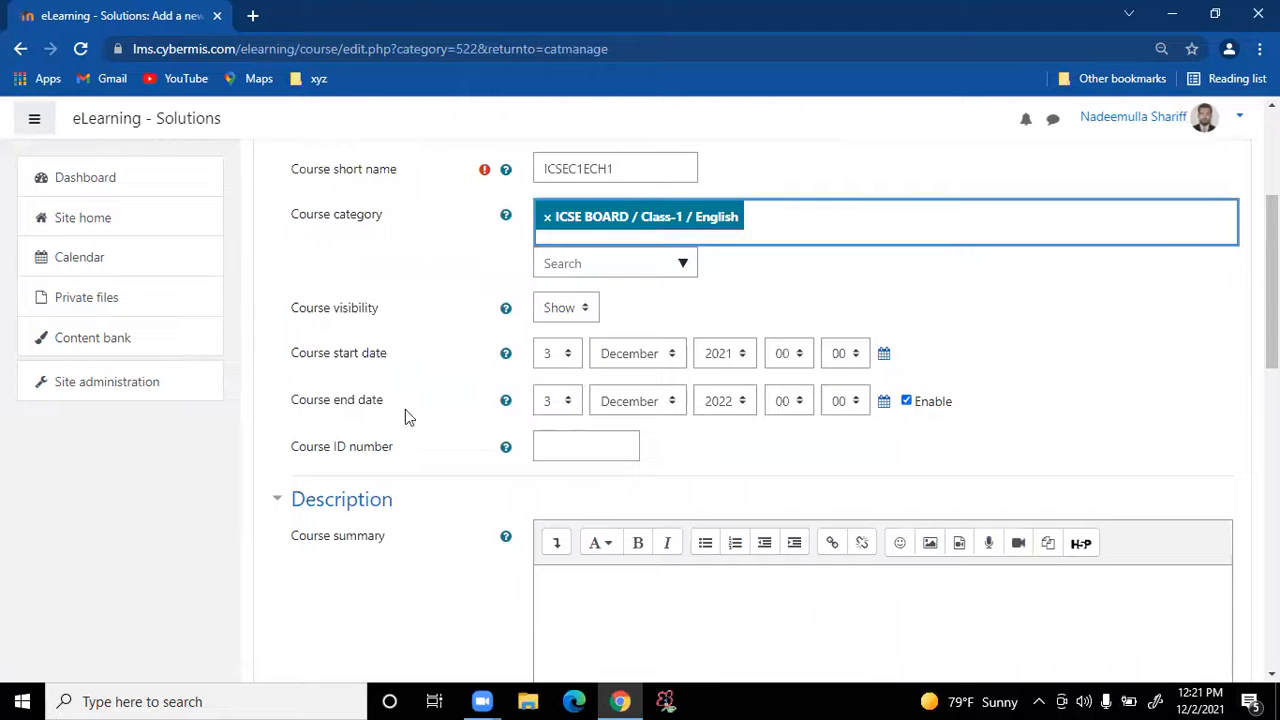
click(907, 401)
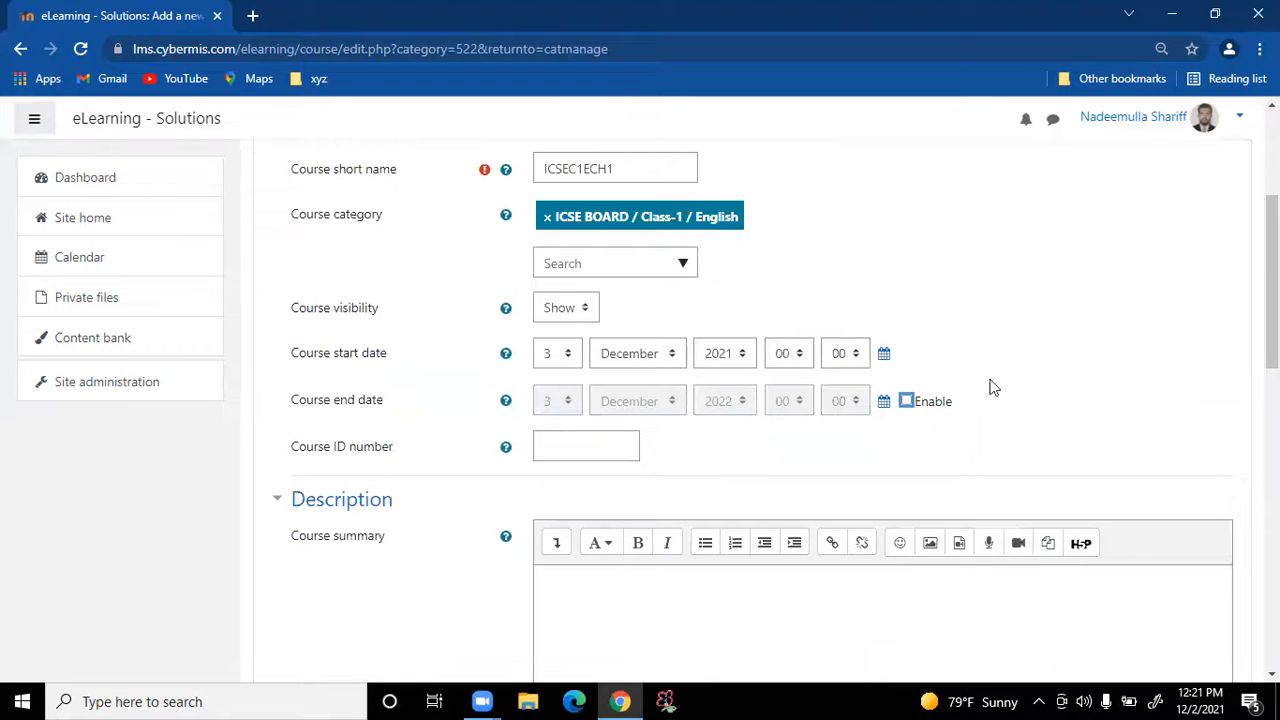
scroll(1026, 386, down, 10)
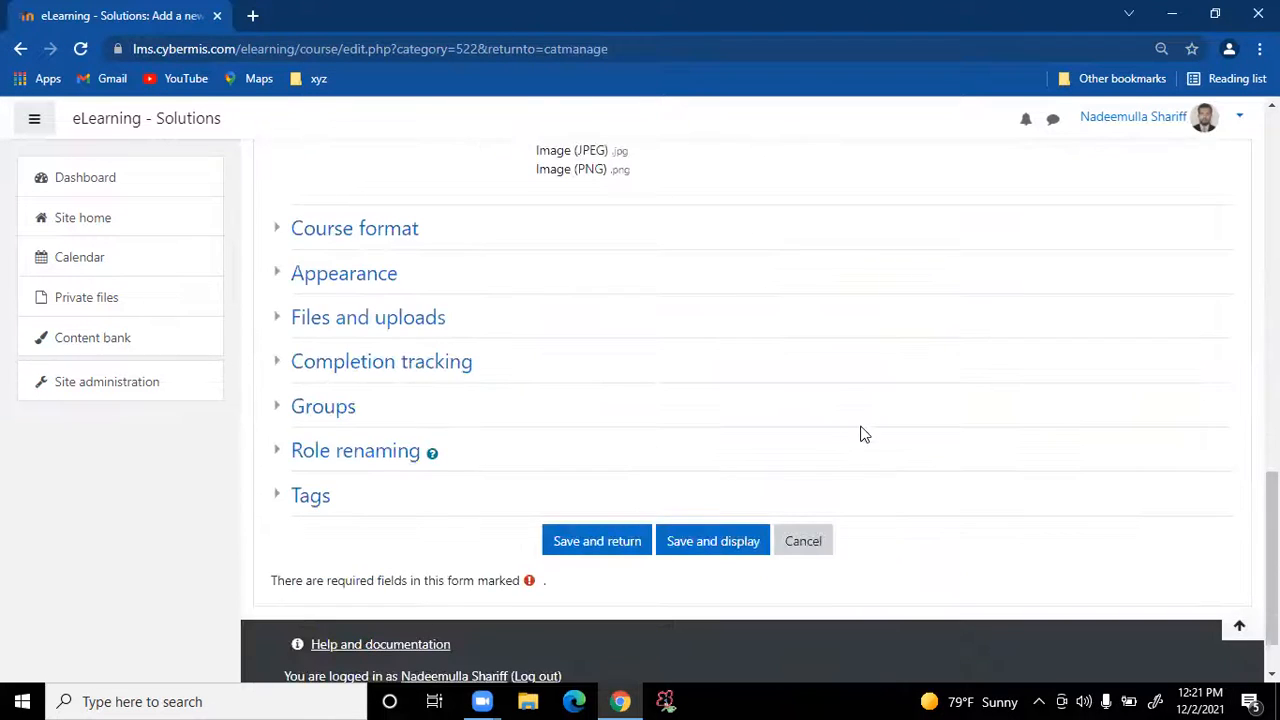
scroll(880, 437, up, 5)
scroll(919, 440, up, 6)
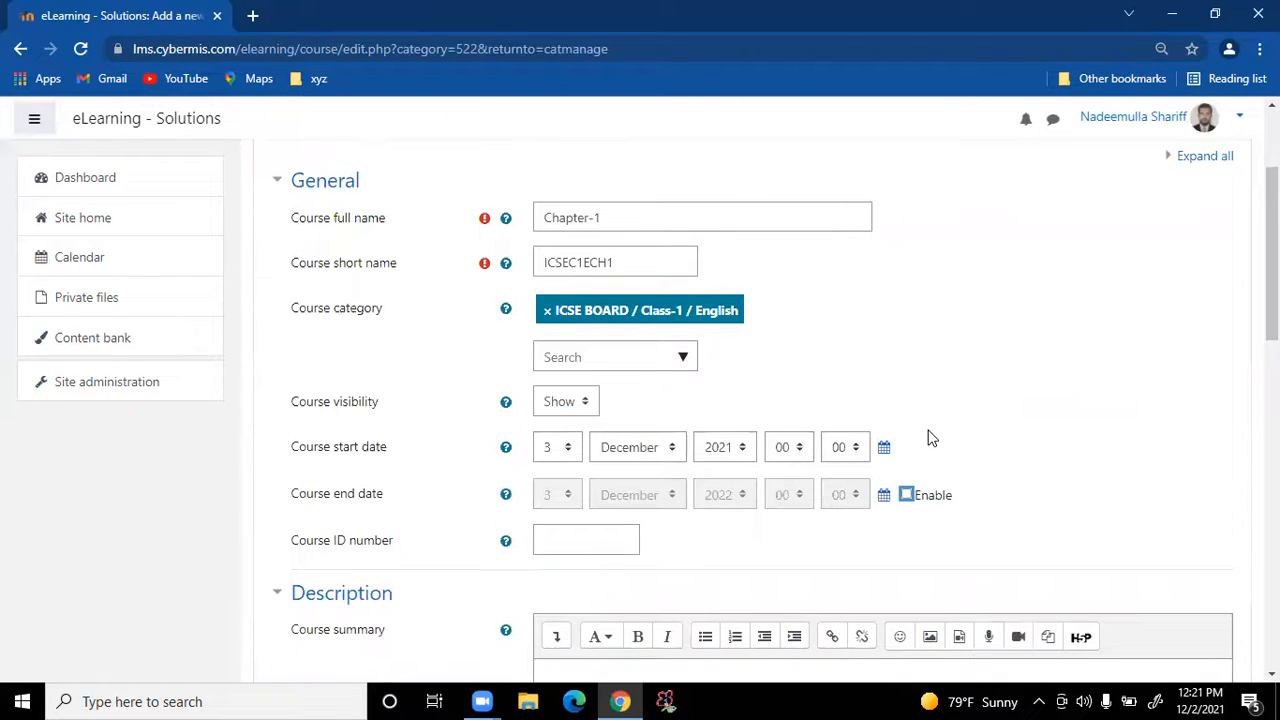
scroll(1005, 421, down, 2)
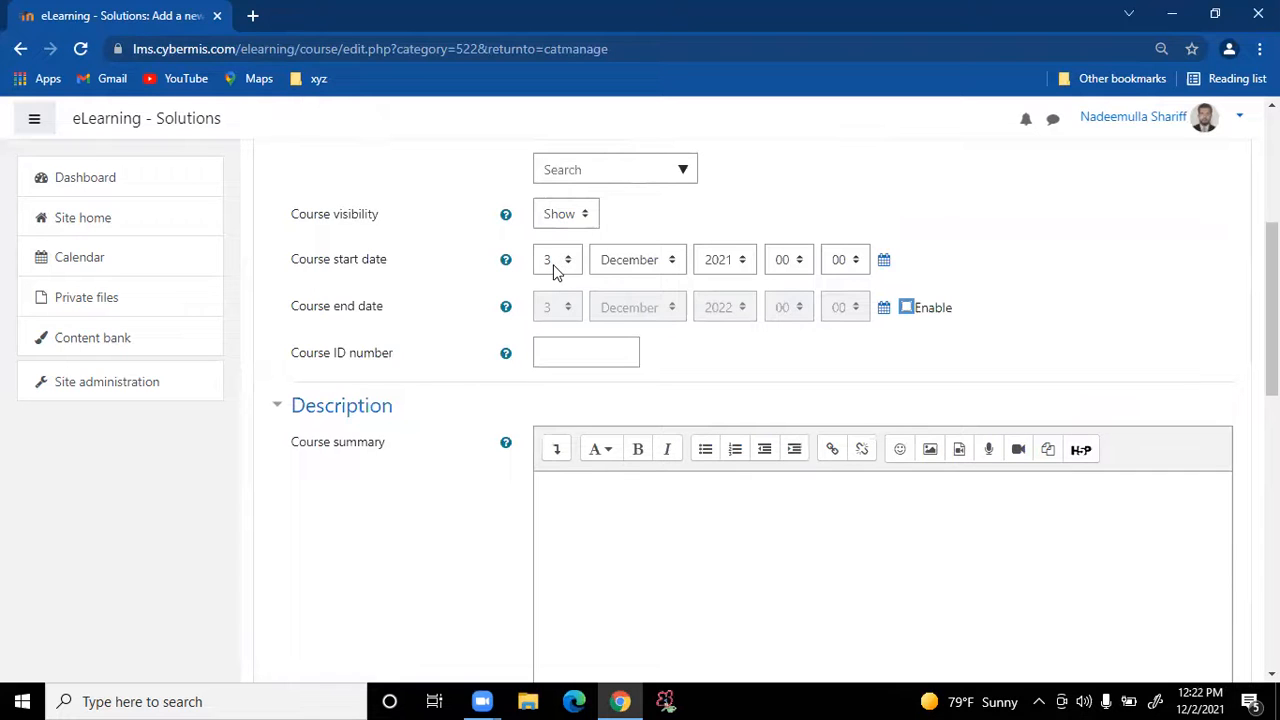
Re-enable the course end date, leave the summary empty, and save Chapter-1
click(906, 308)
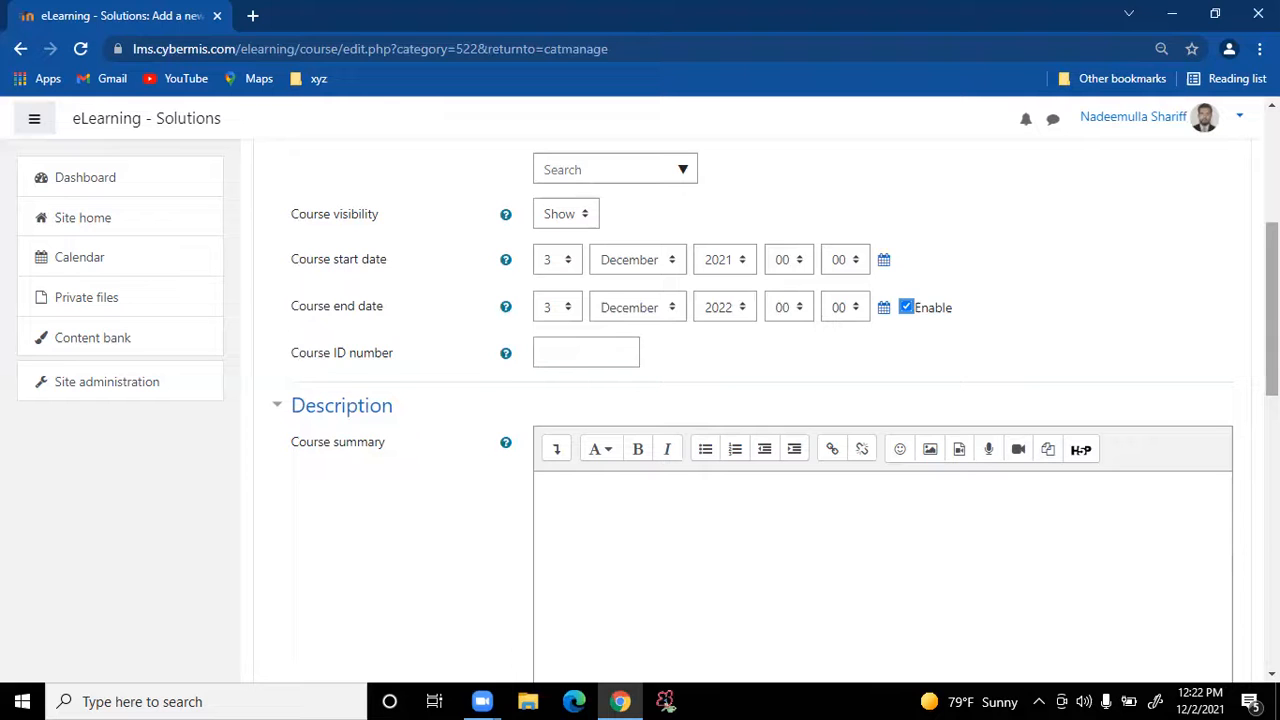
scroll(880, 410, down, 5)
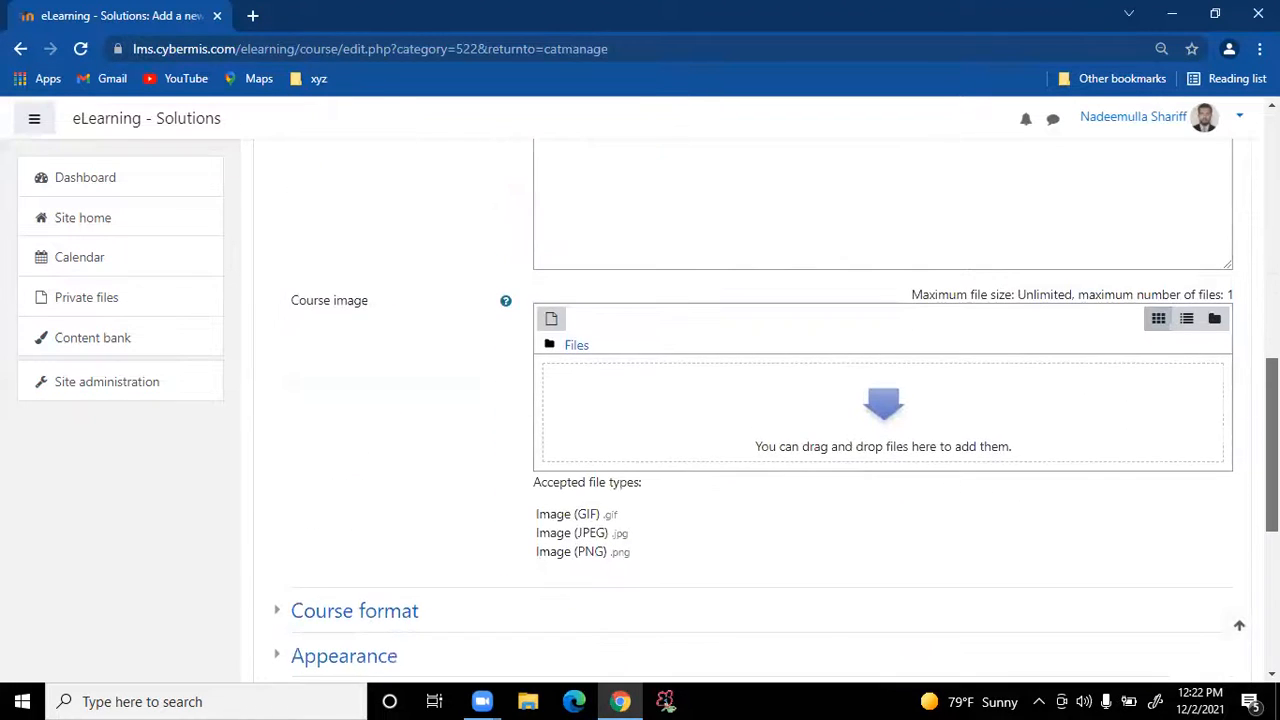
scroll(880, 410, up, 3)
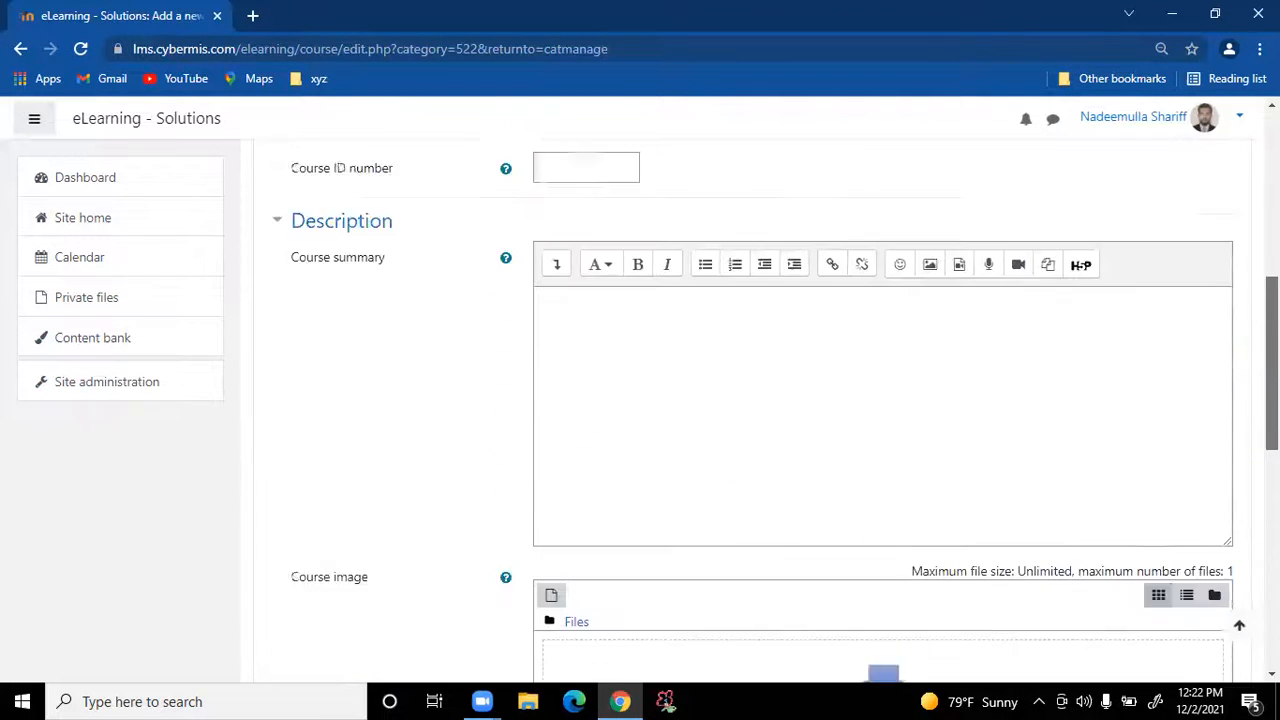
click(701, 337)
scroll(700, 337, down, 3)
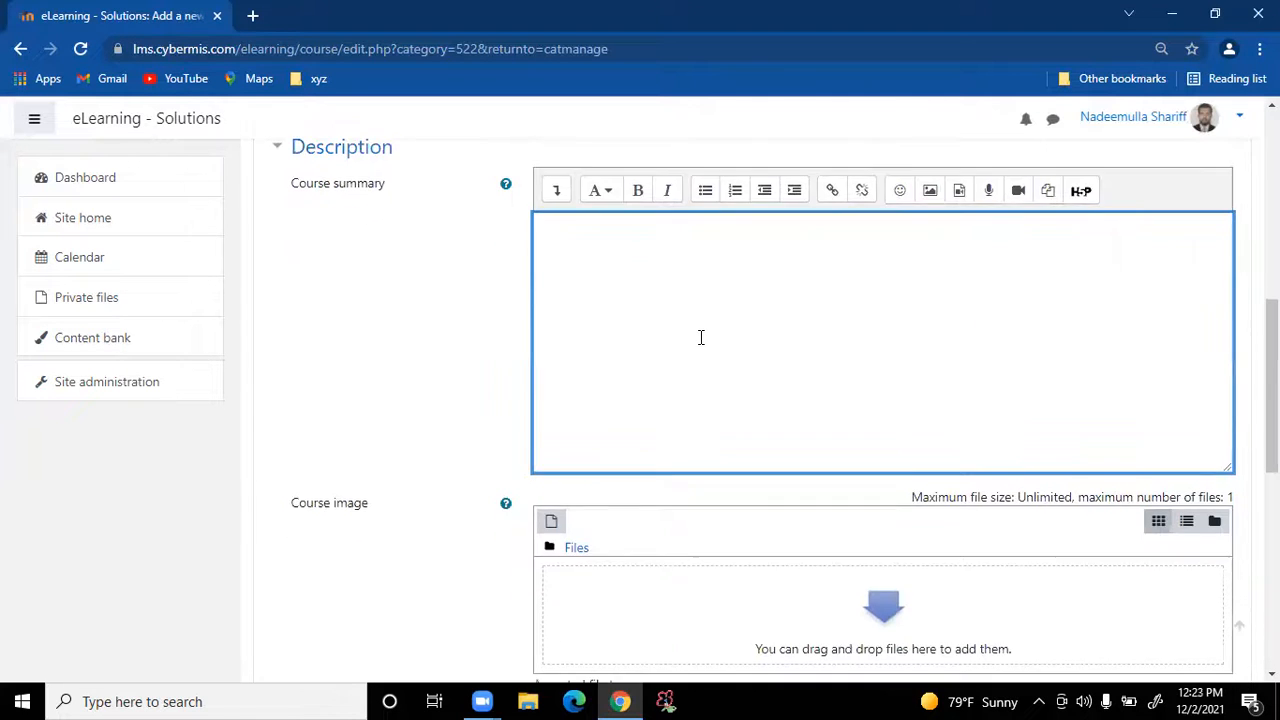
scroll(673, 427, down, 5)
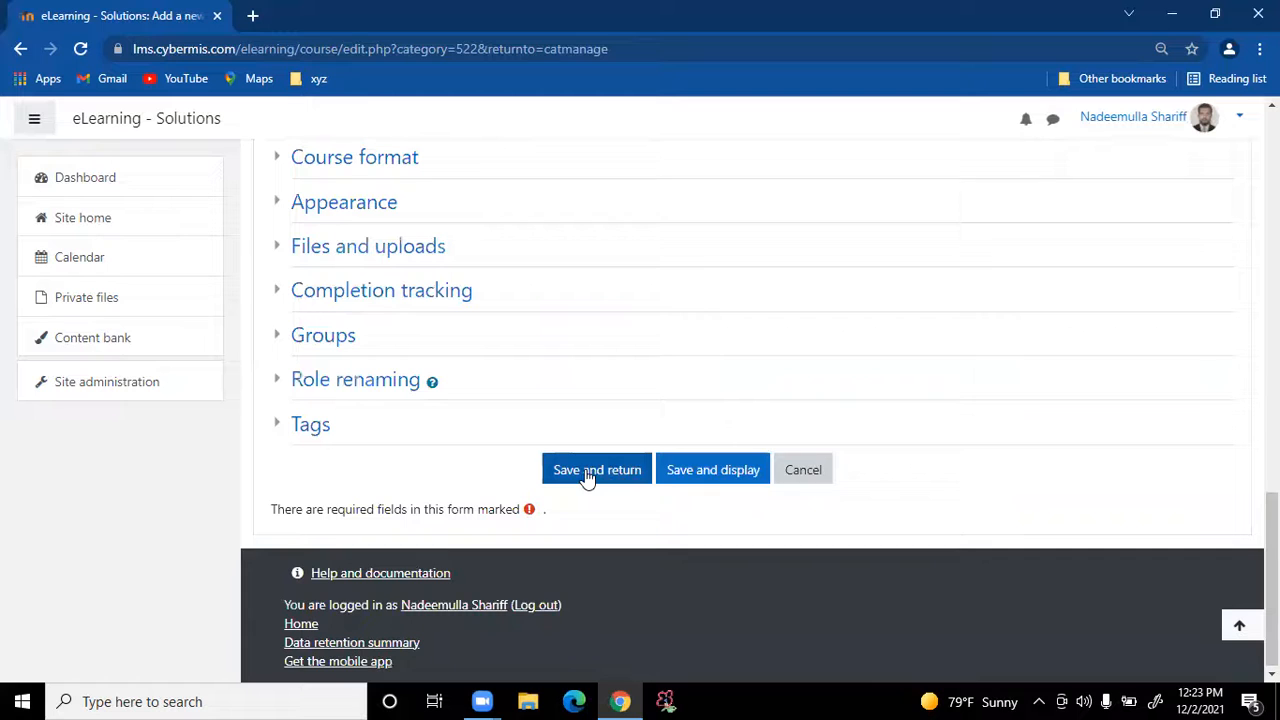
scroll(346, 285, up, 1)
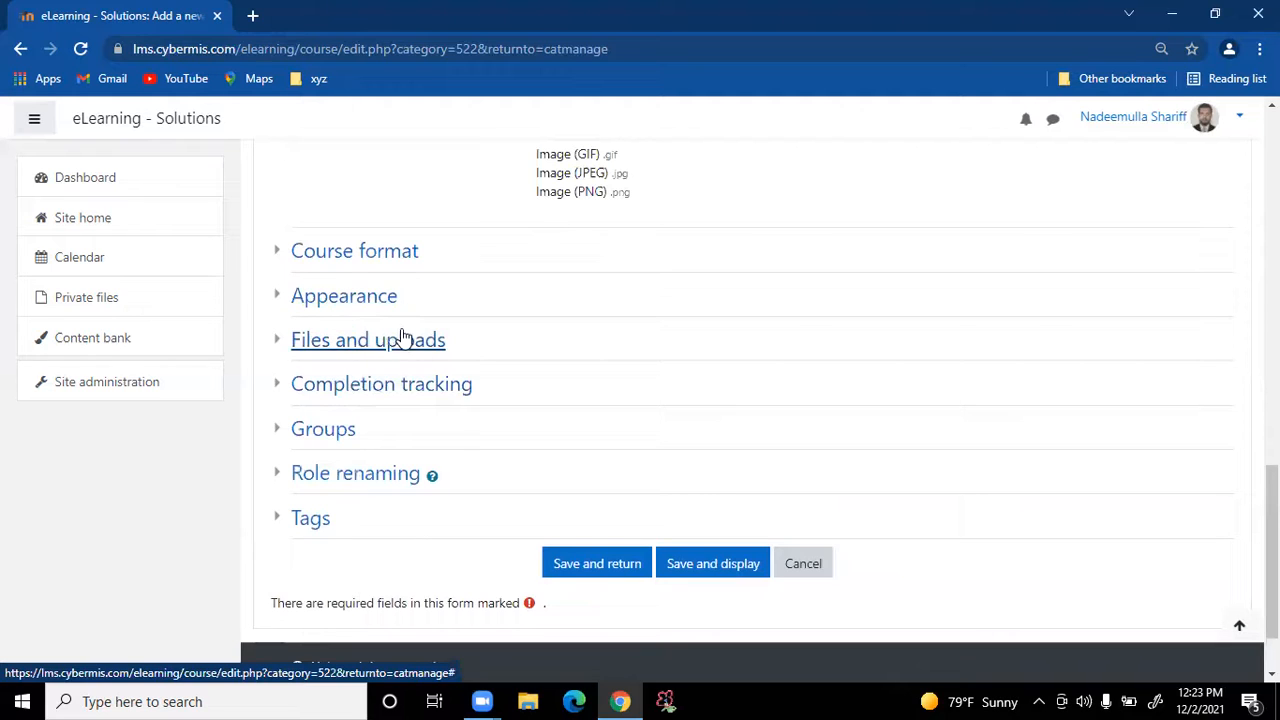
click(572, 572)
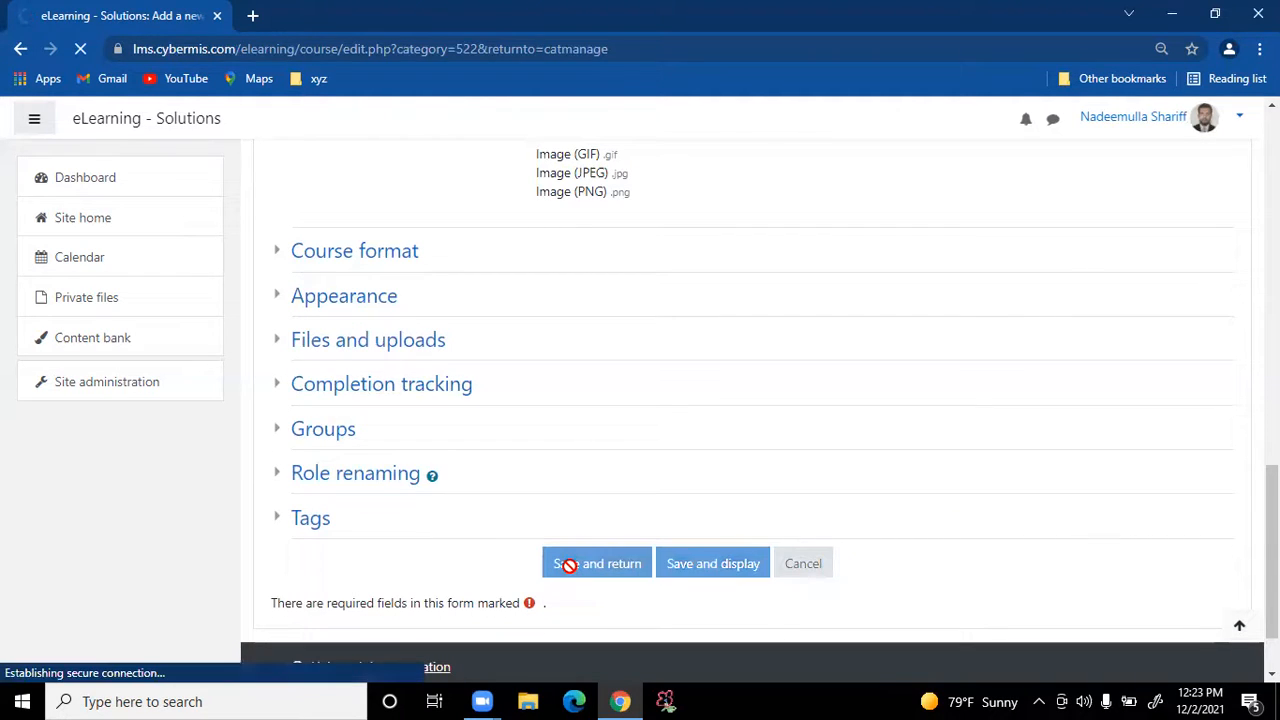
Add a second English course with full name Chpater-2
scroll(988, 398, down, 5)
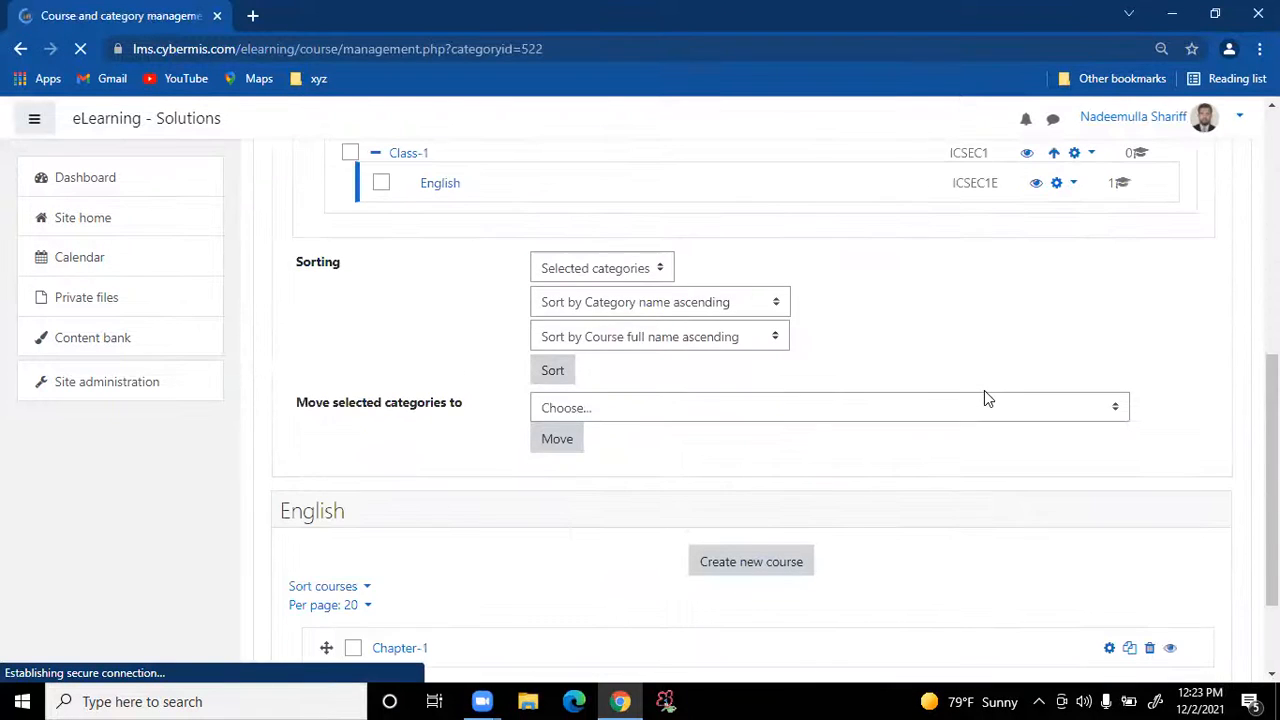
scroll(549, 430, down, 1)
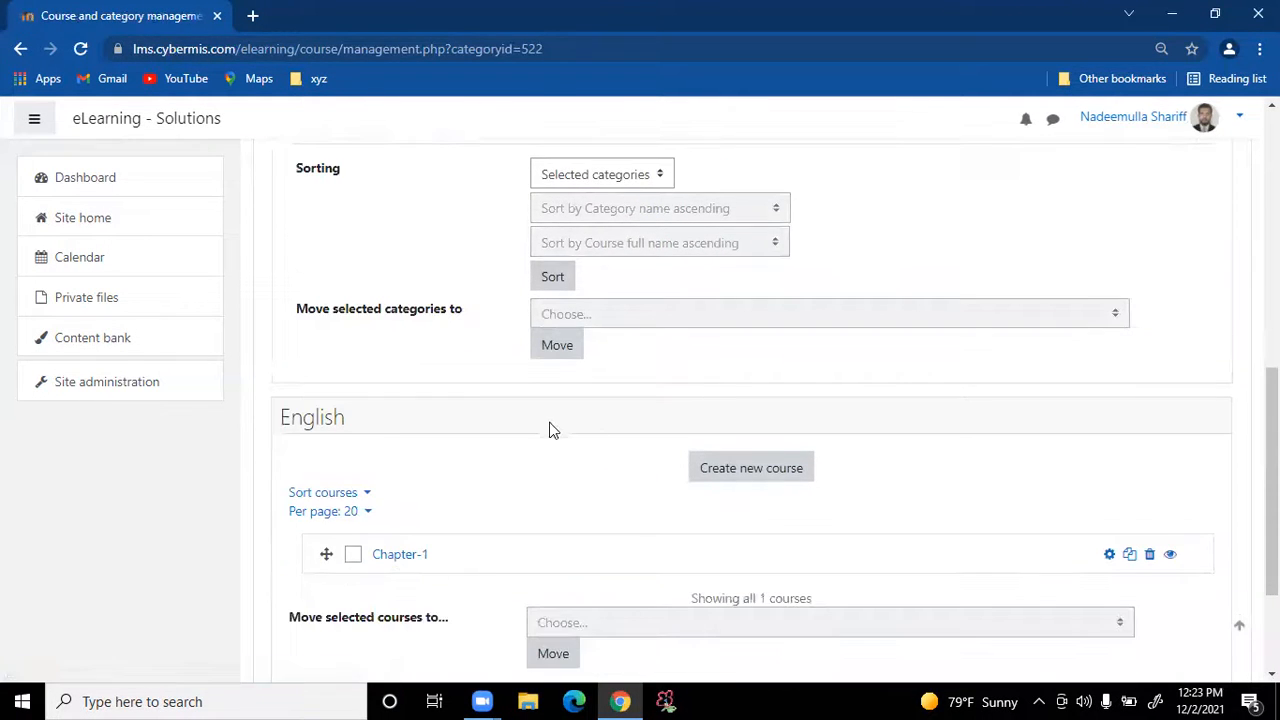
scroll(549, 430, down, 1)
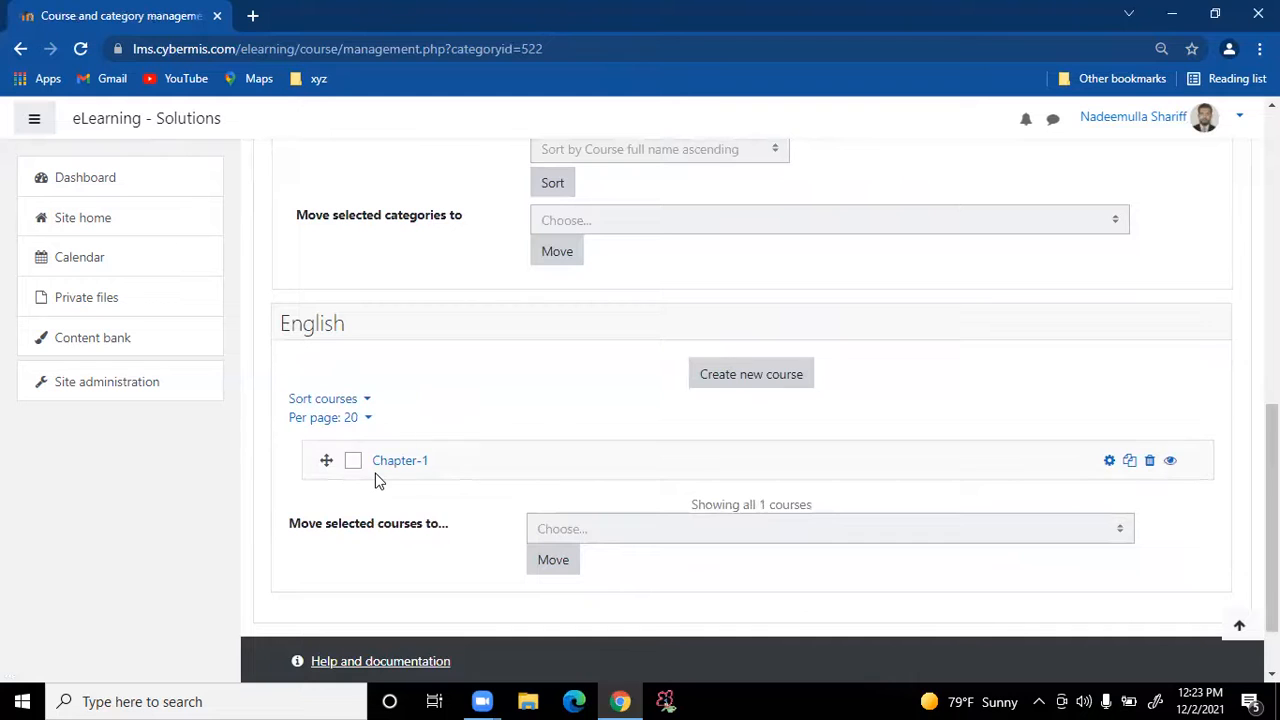
click(716, 383)
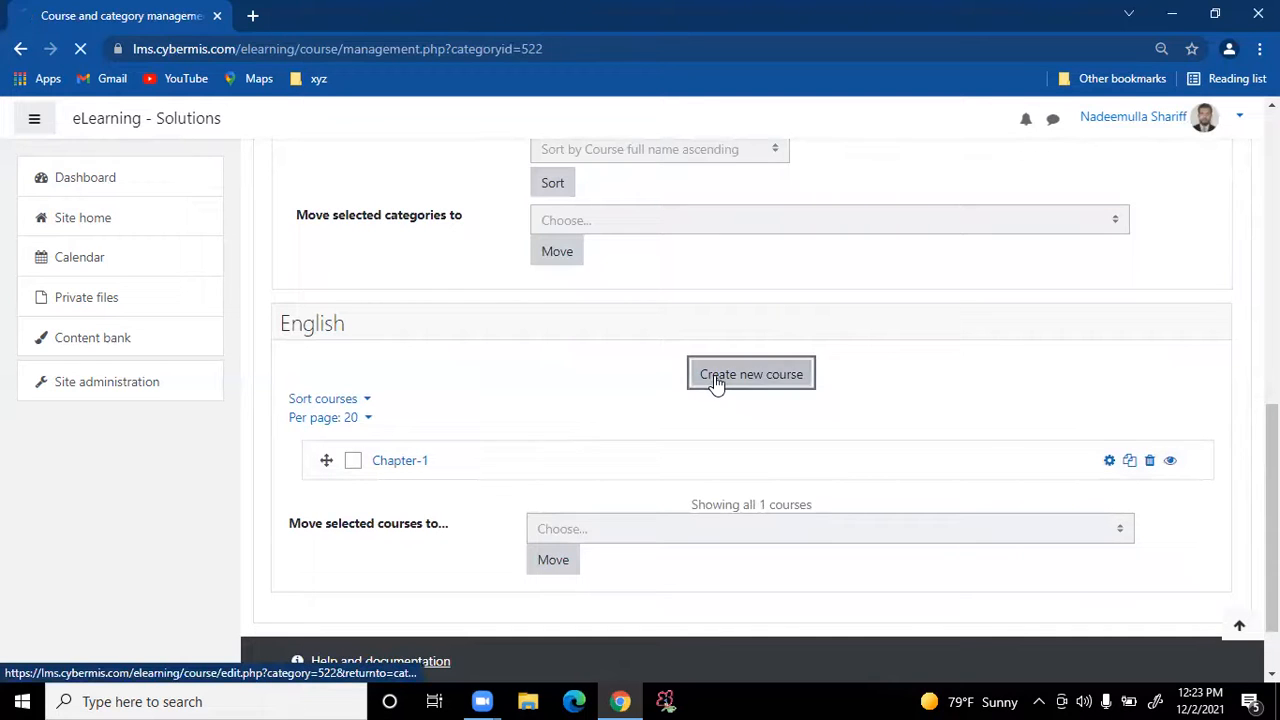
click(615, 405)
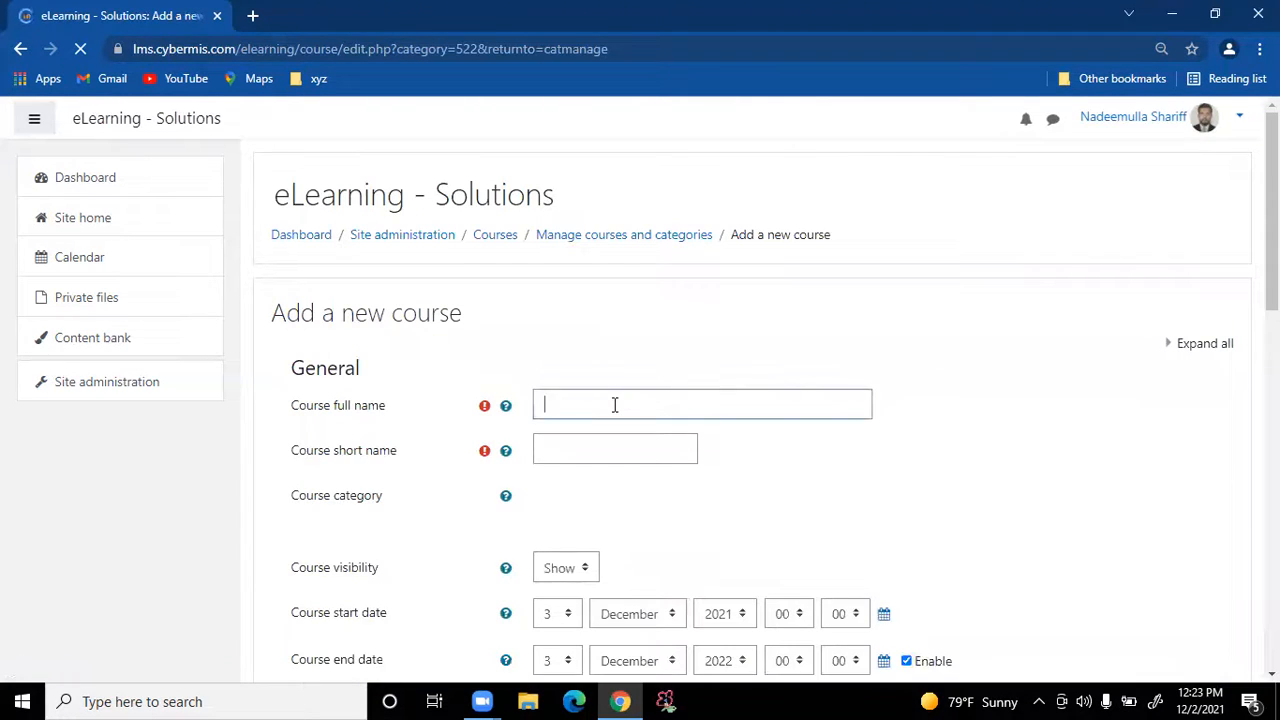
text(c)
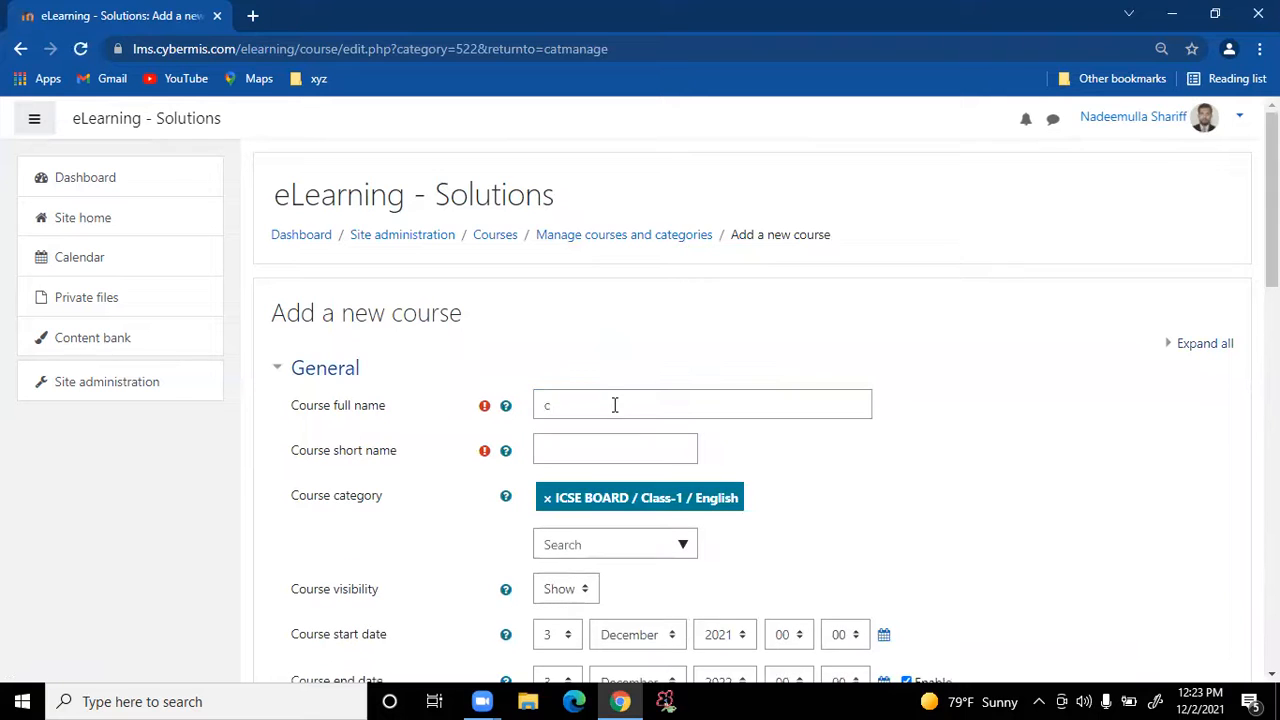
click(615, 405)
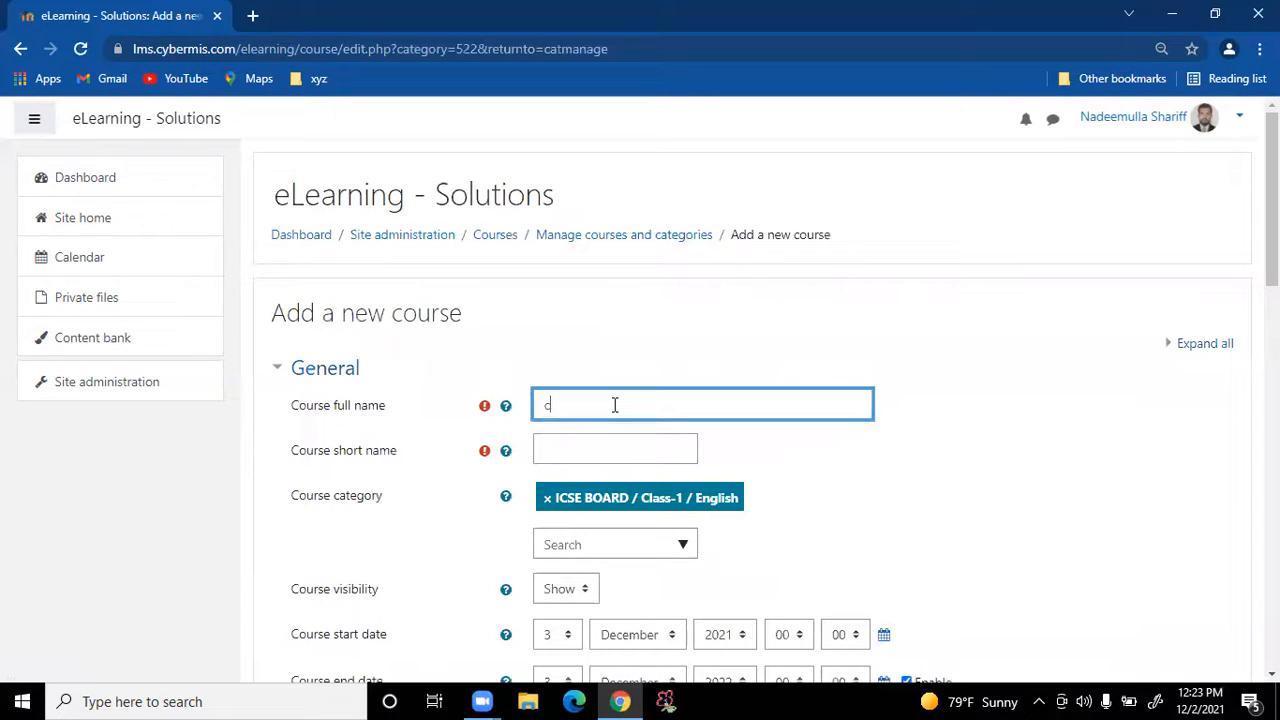
key(BackSpace)
text(cHPATER)
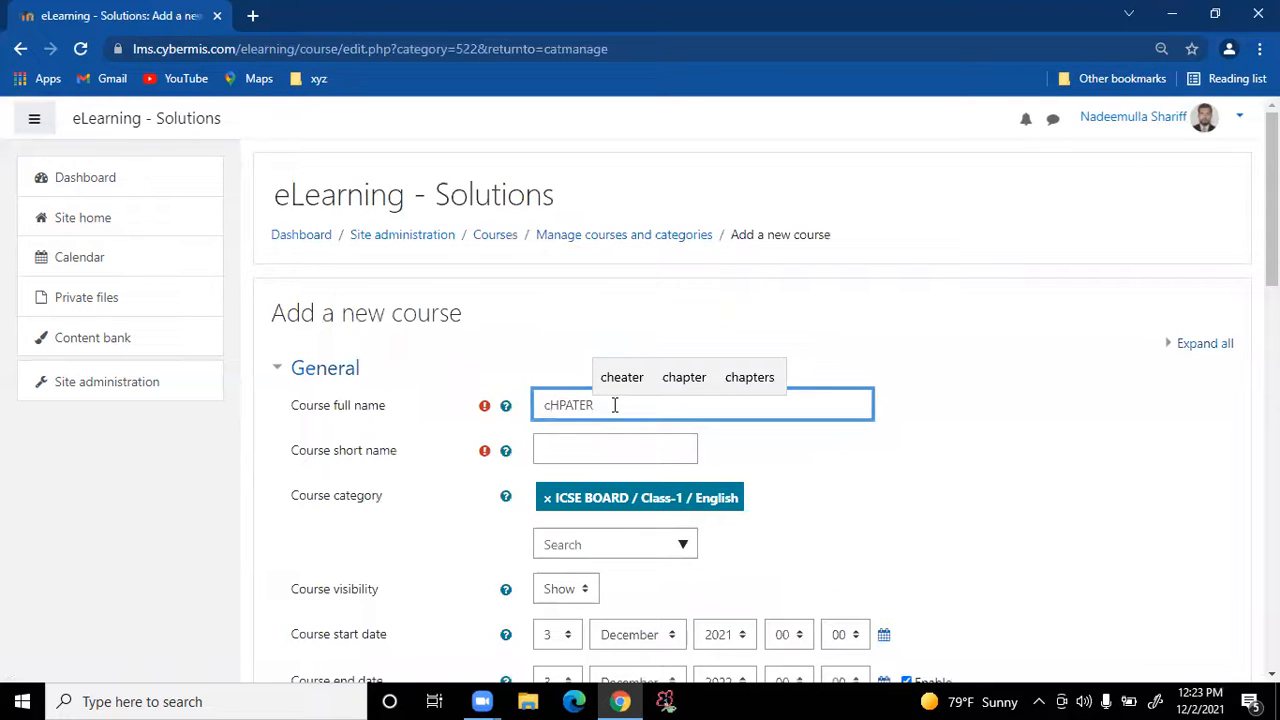
key(BackSpace)
key(BackSpace)
key(BackSpace)
key(BackSpace)
key(BackSpace)
key(BackSpace)
key(BackSpace)
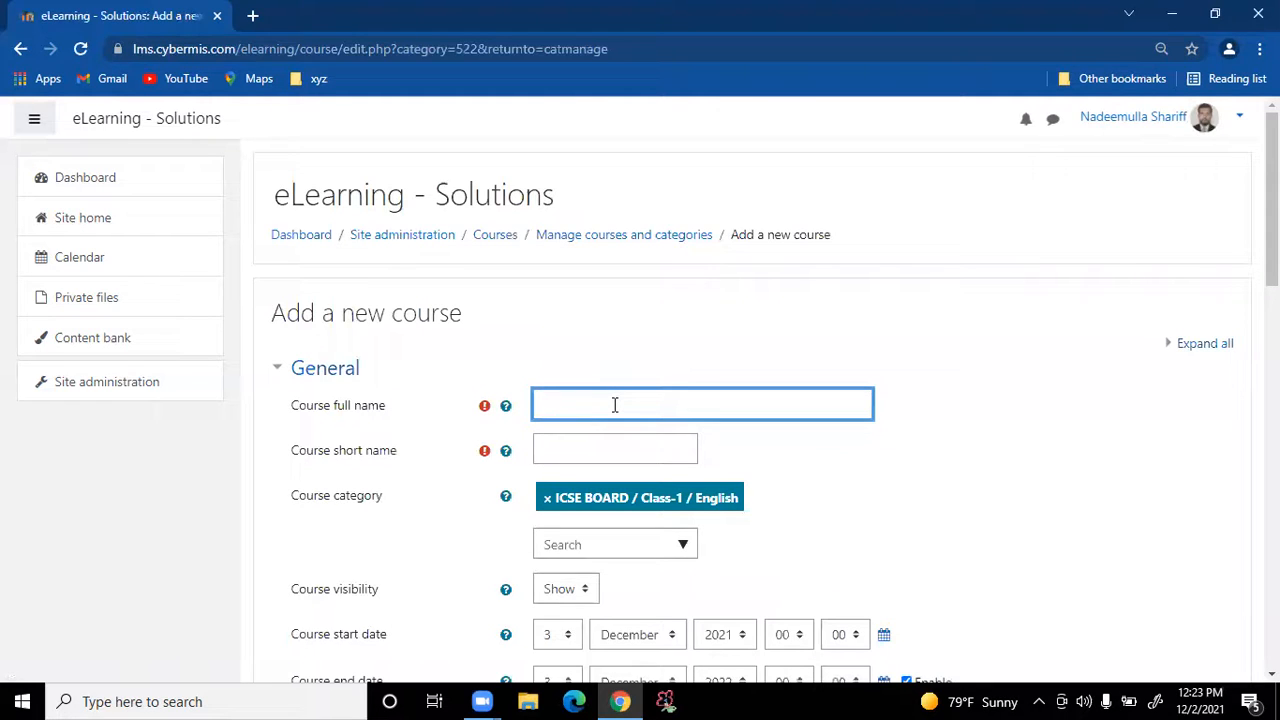
text(Chpate)
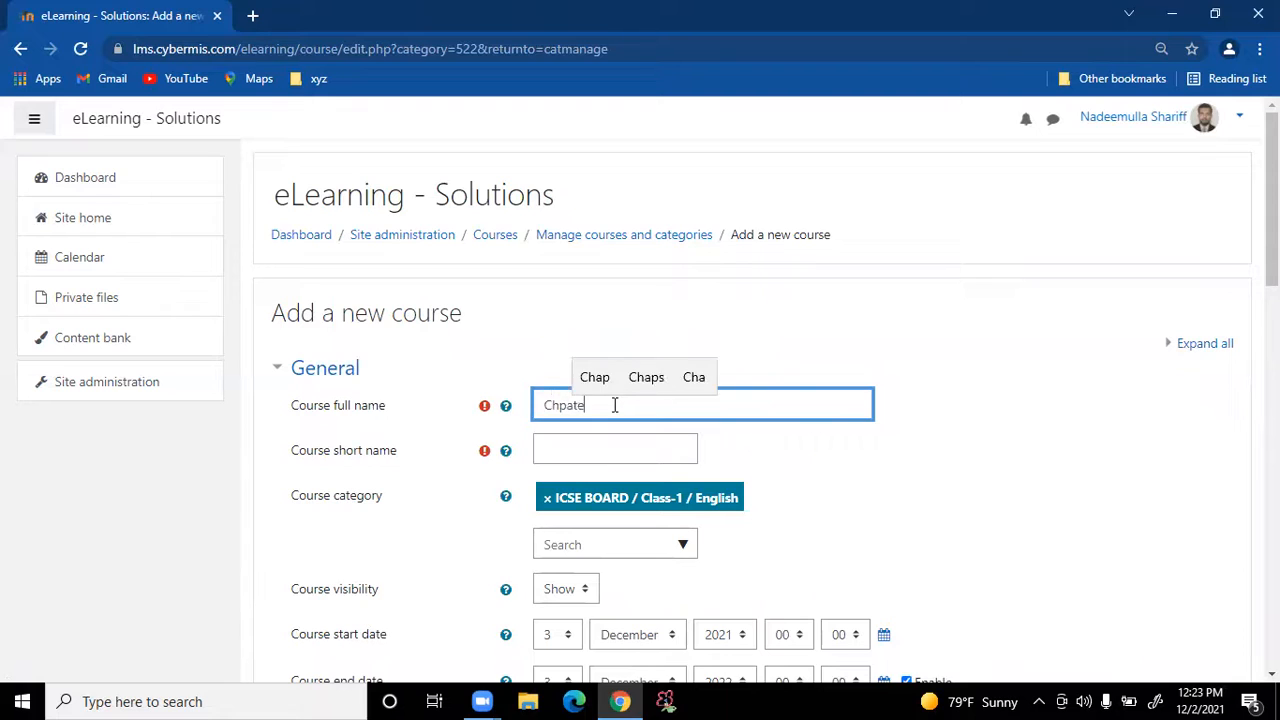
text(r2)
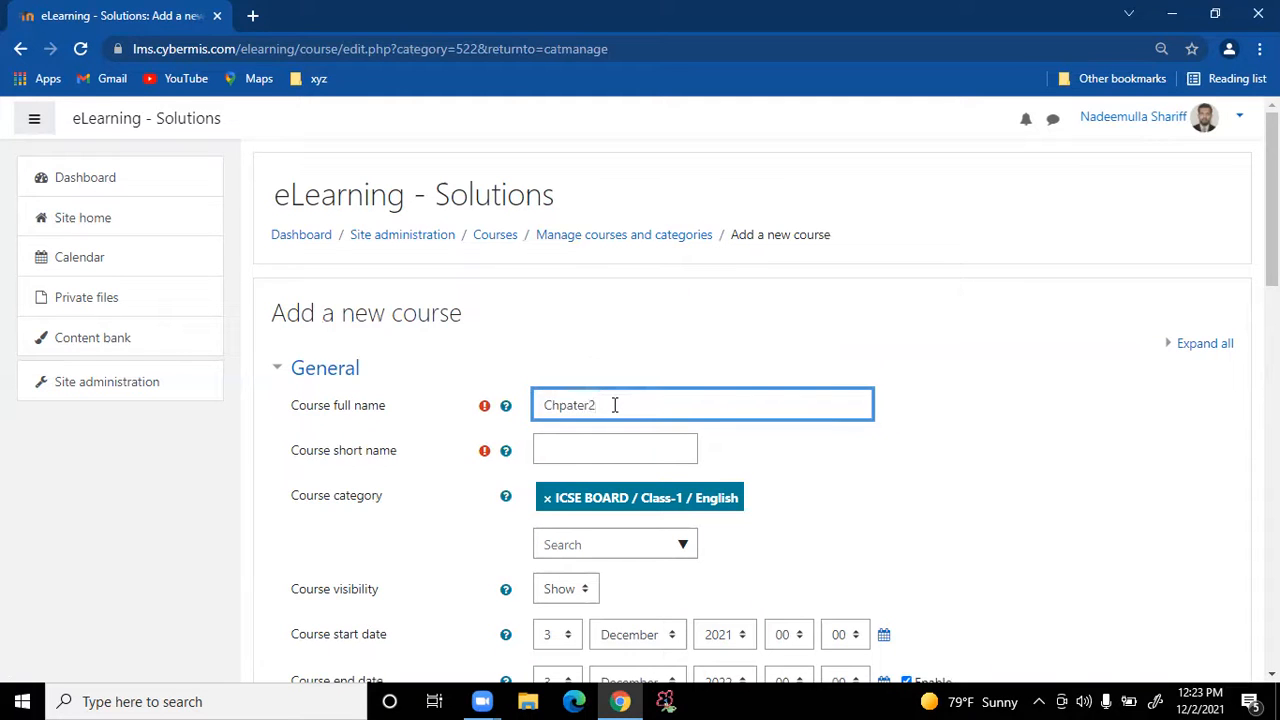
key(BackSpace)
text(-2)
Give it short name ICSEC1ECH2 and save the course
click(628, 445)
text(ICSEC1ECH1)
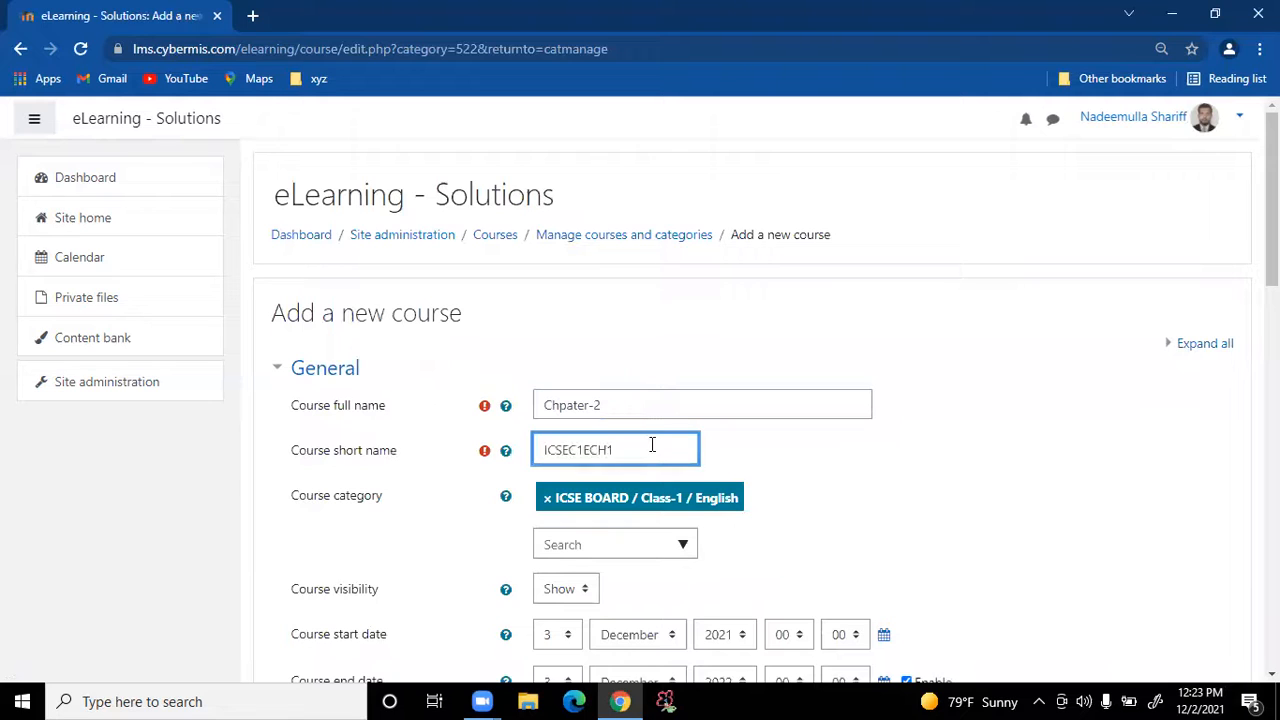
key(BackSpace)
text(2)
scroll(956, 516, down, 3)
scroll(663, 466, down, 10)
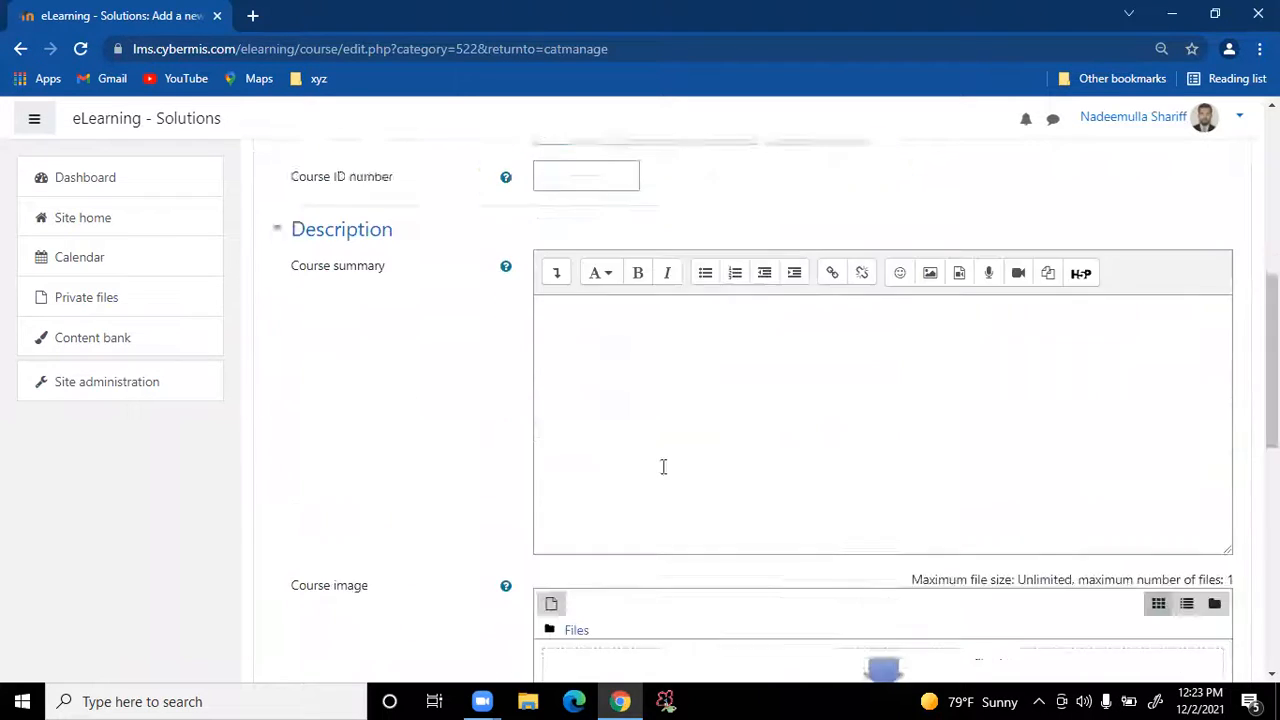
click(613, 542)
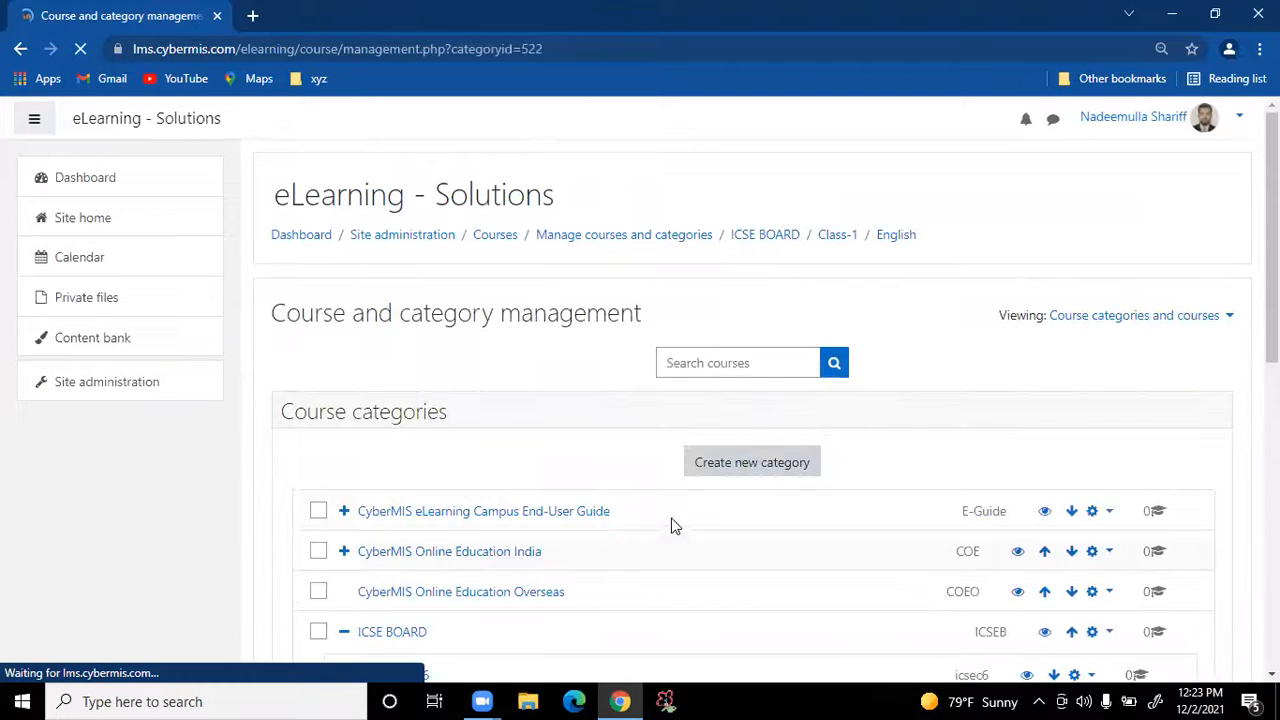
Edit the Chpater-2 course, fix its full name to Chapter-2, and save
scroll(680, 524, down, 8)
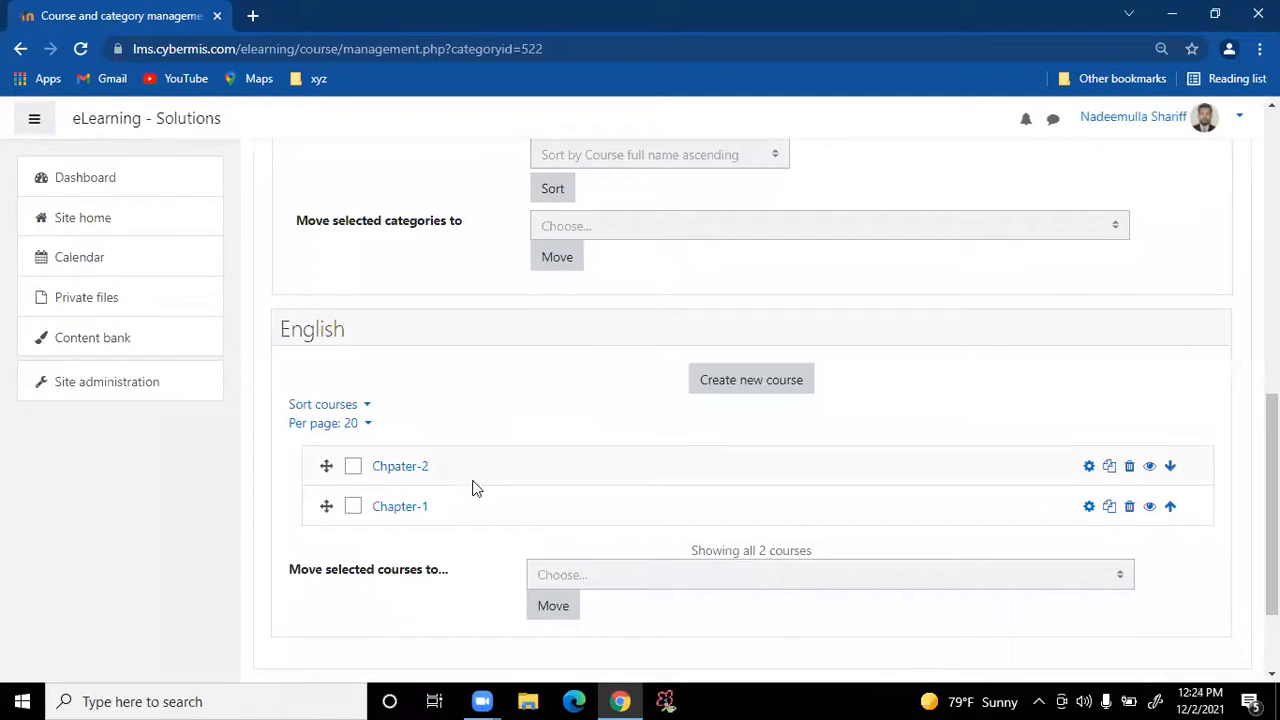
click(1087, 468)
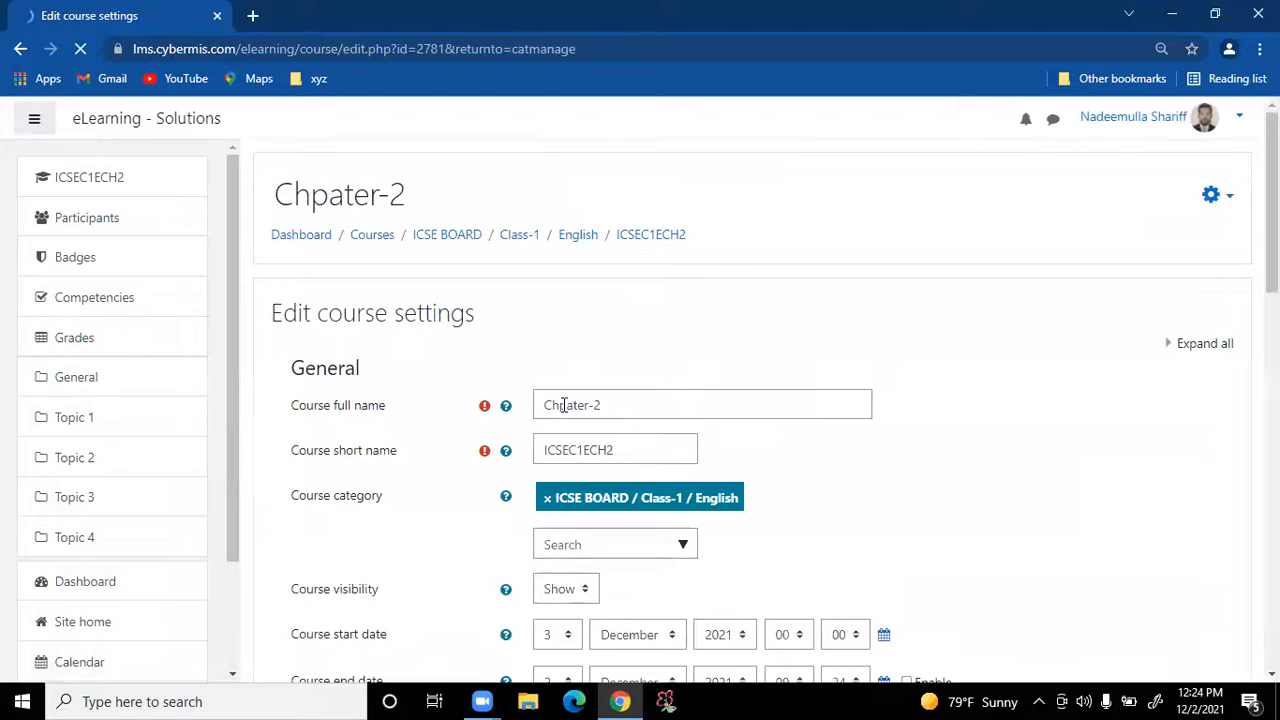
click(648, 408)
key(Left)
key(Left)
key(Left)
key(Left)
key(Left)
key(Left)
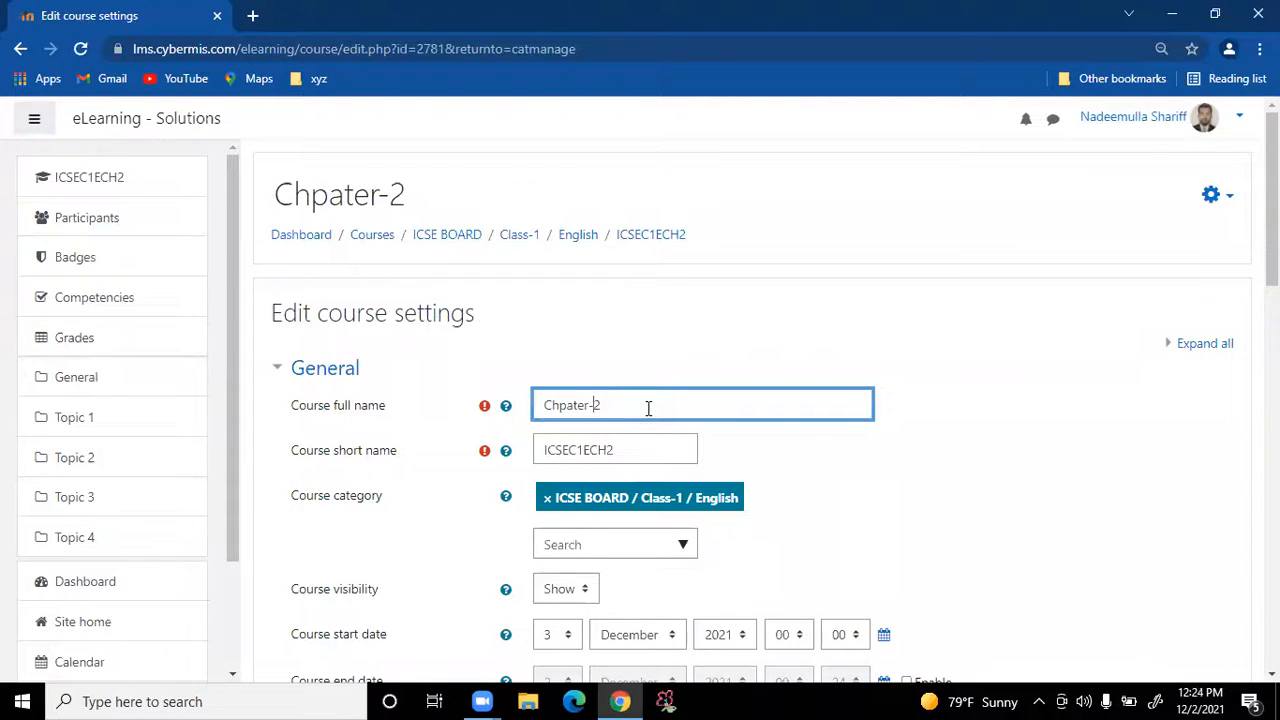
key(BackSpace)
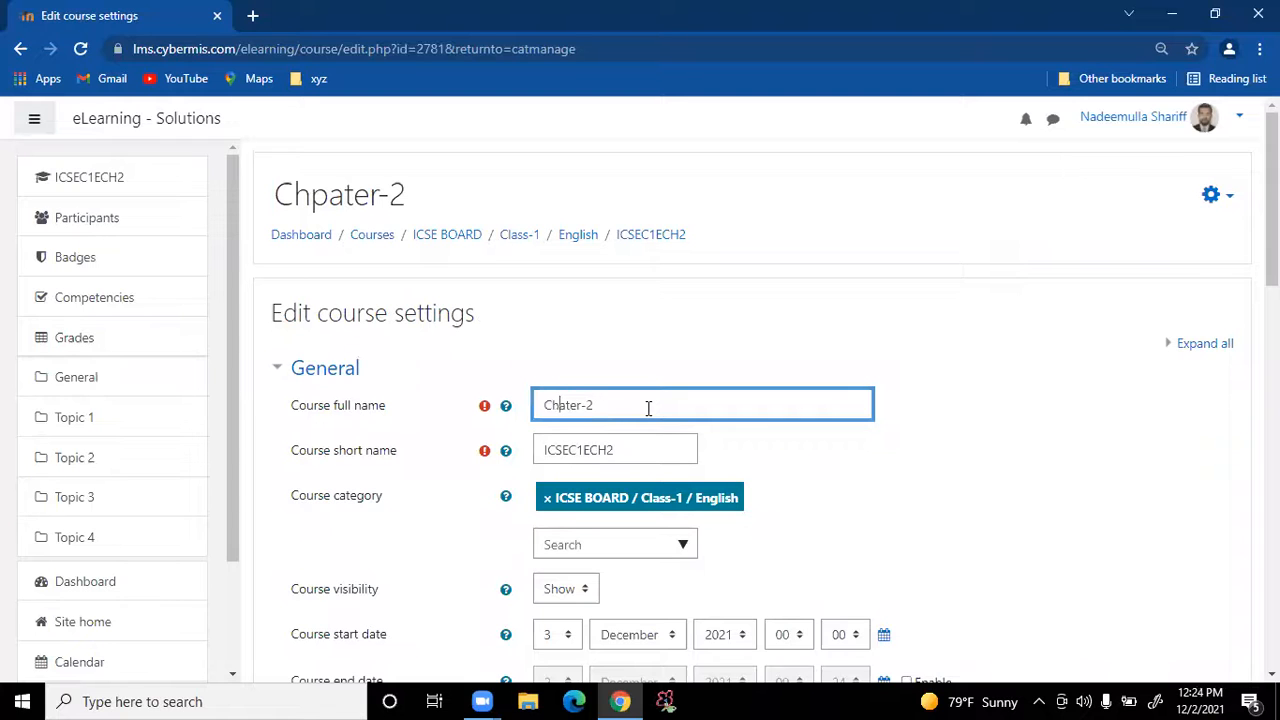
key(Right)
text(p)
scroll(1100, 422, down, 4)
scroll(1088, 426, down, 10)
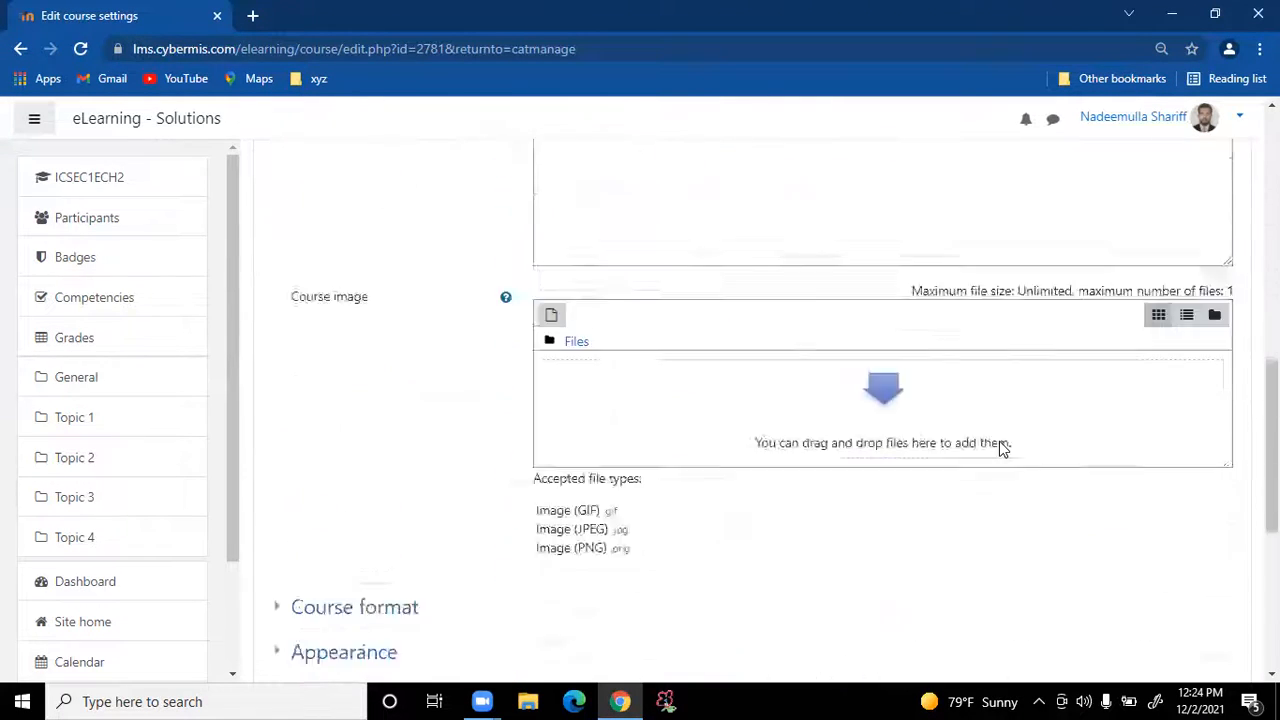
click(597, 468)
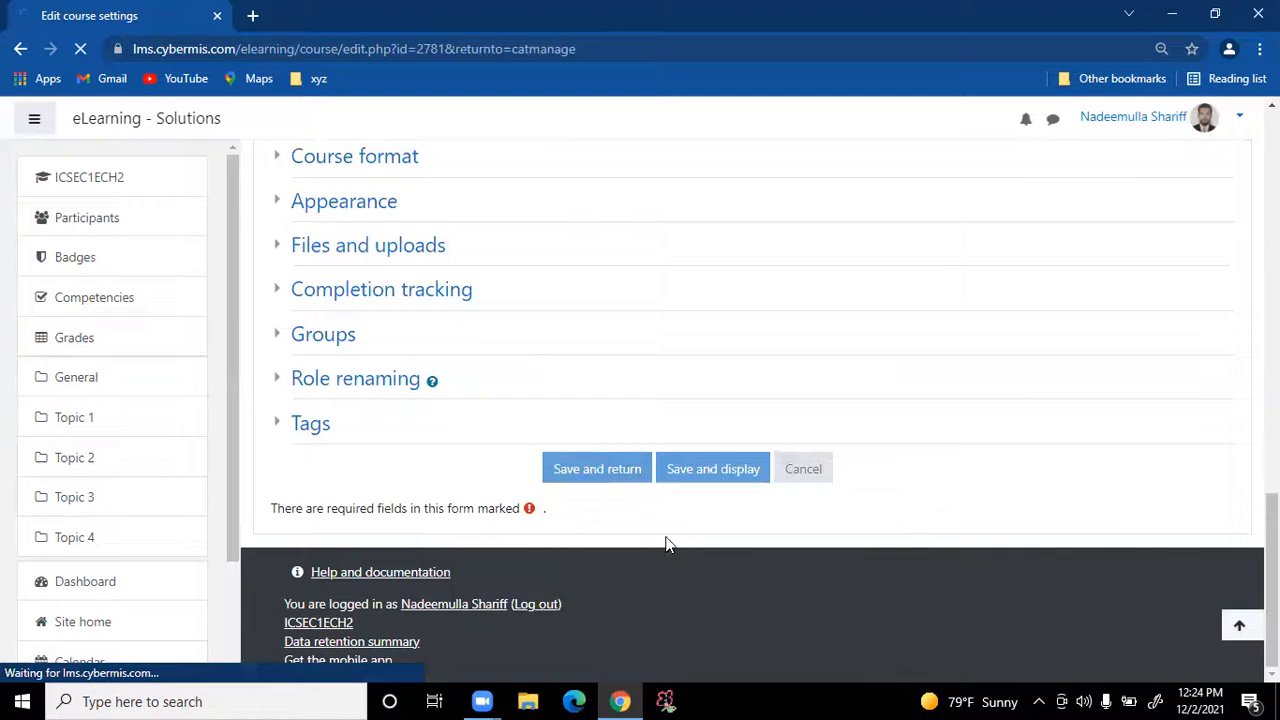
Sort the English courses by time created ascending, then move Chapter-1 below Chapter-2
scroll(686, 467, down, 4)
scroll(686, 467, down, 5)
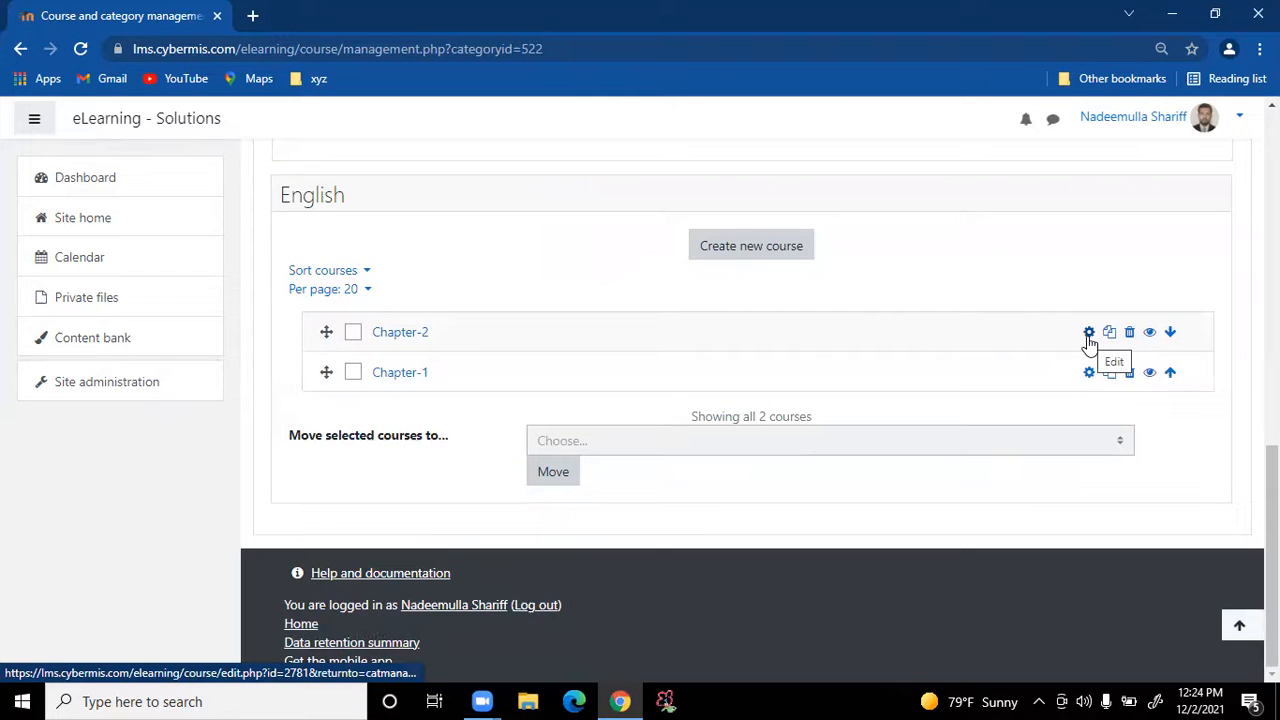
click(366, 272)
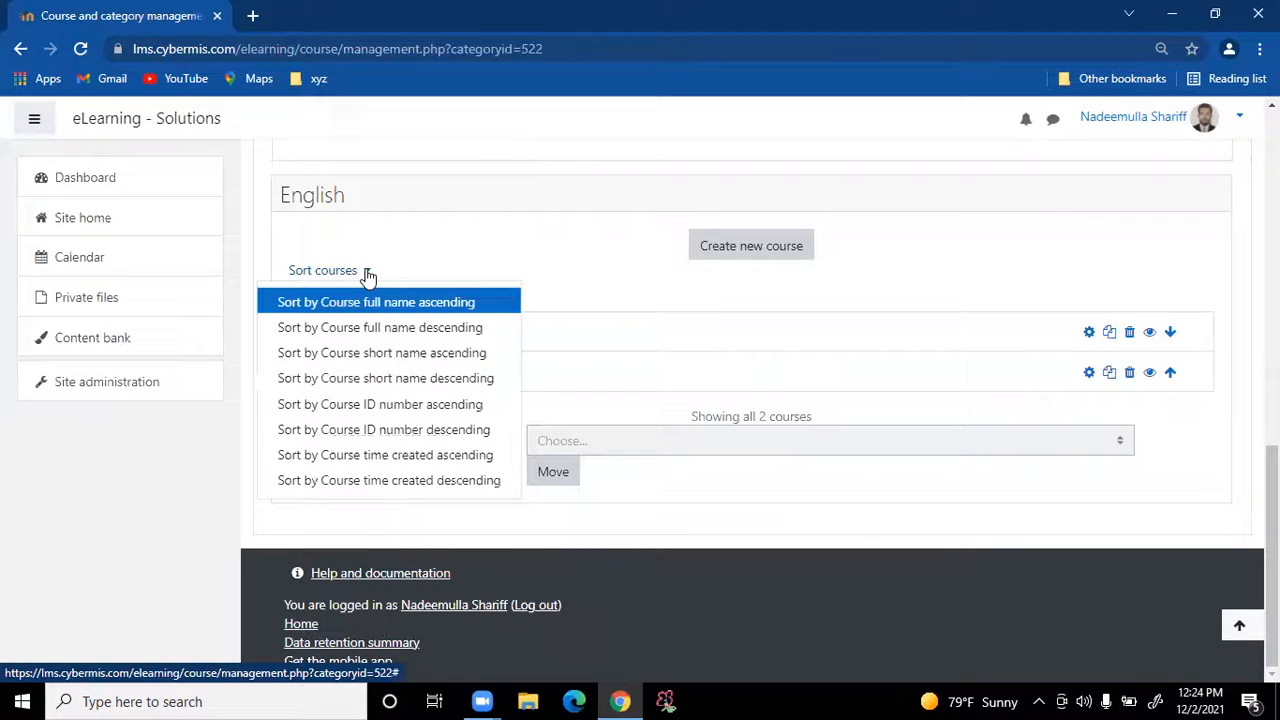
click(365, 455)
scroll(727, 421, down, 8)
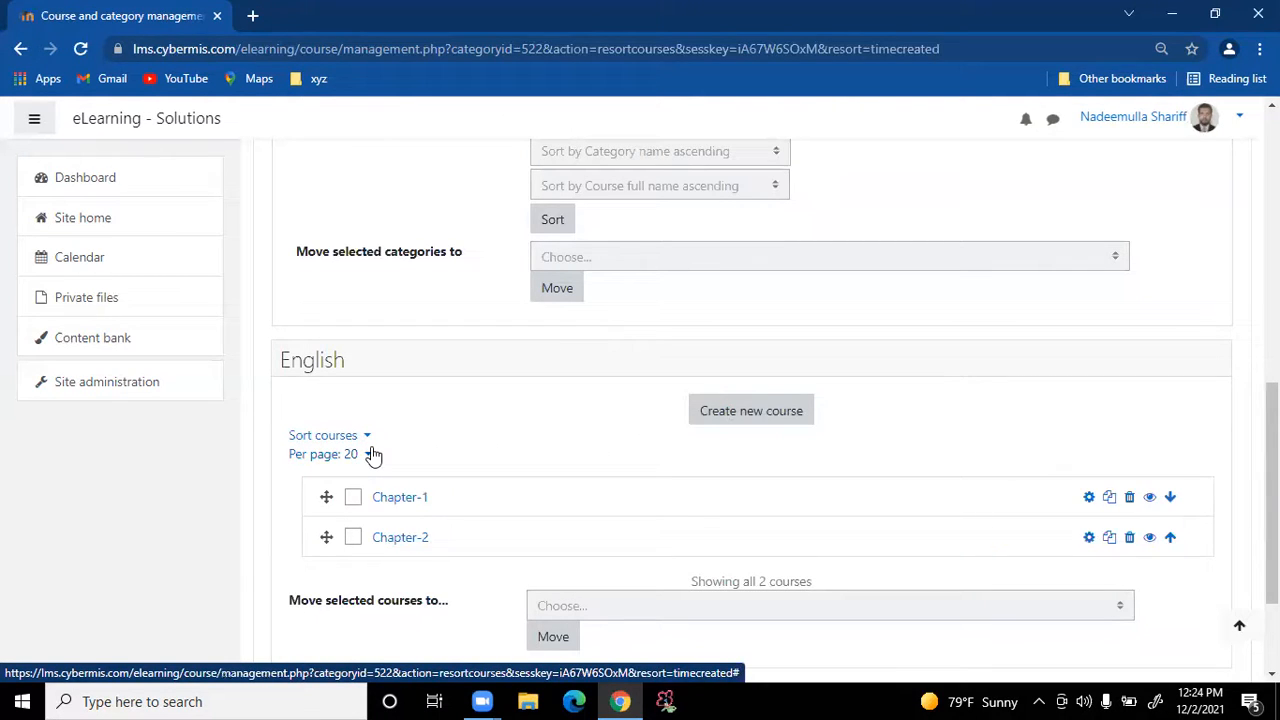
click(1170, 498)
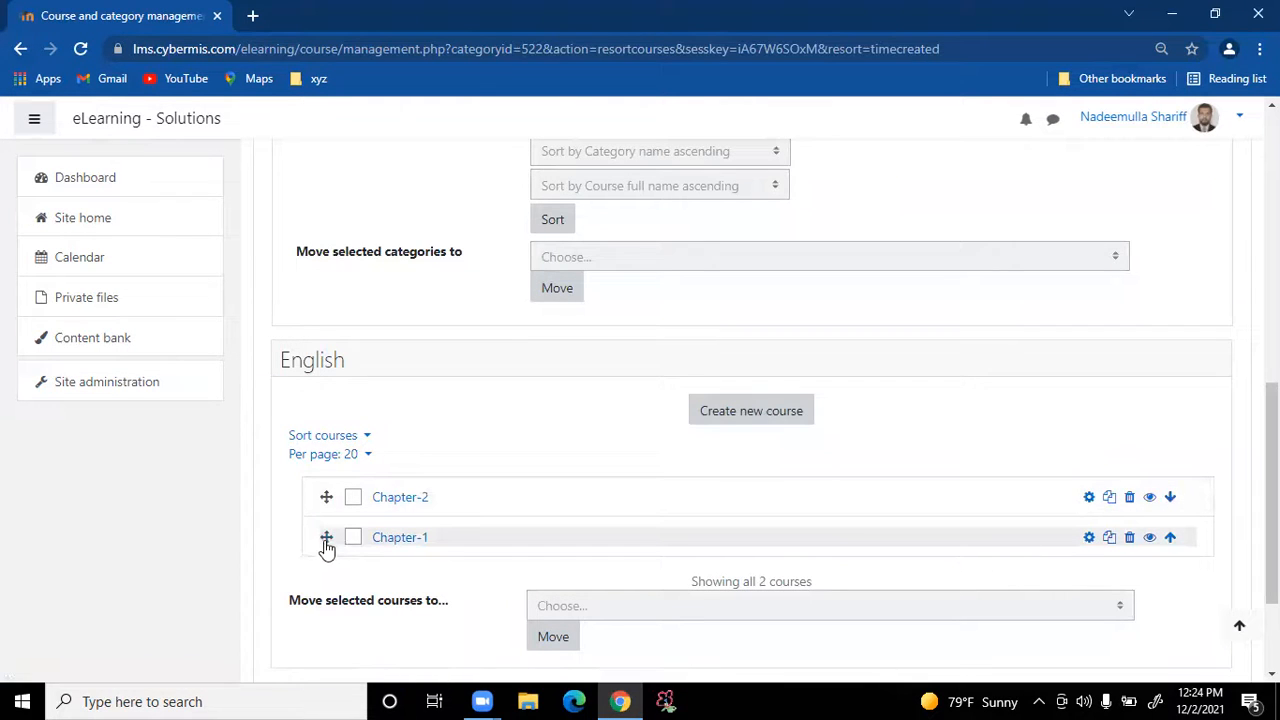
Drag Chapter-1 back above Chapter-2, then sort the courses by time created descending
drag(326, 540, 332, 505)
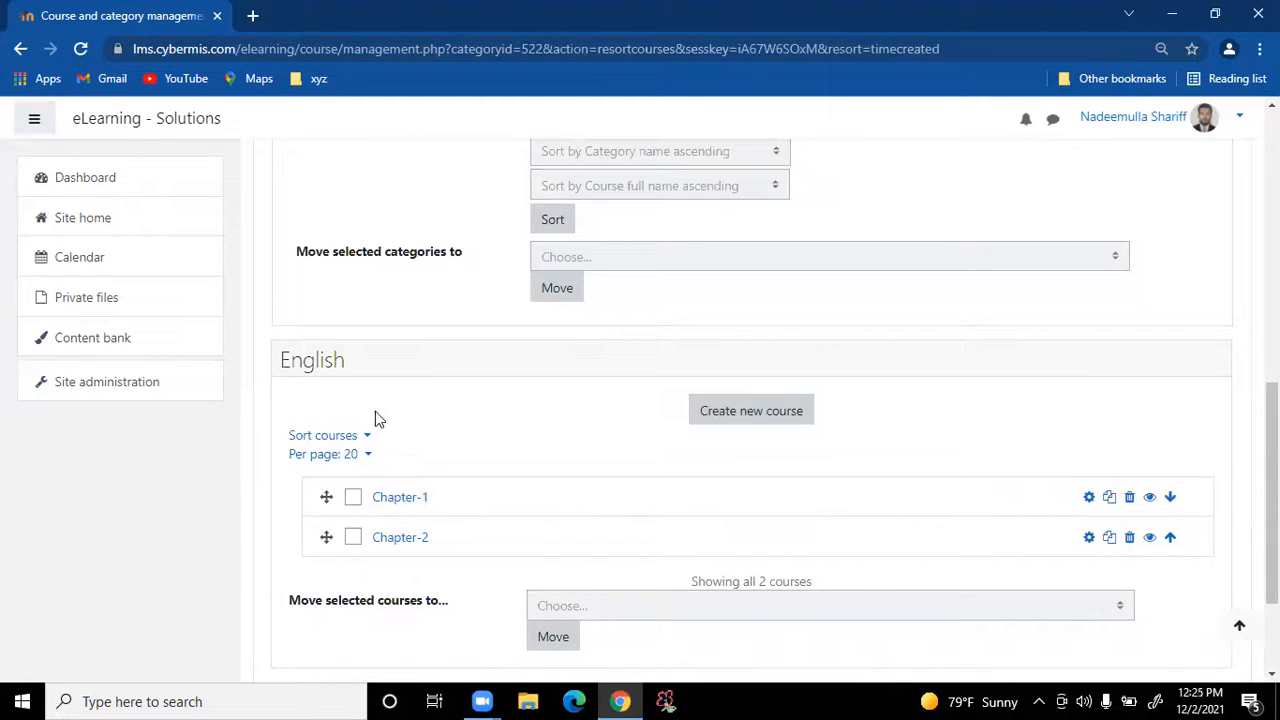
click(366, 436)
scroll(457, 506, down, 2)
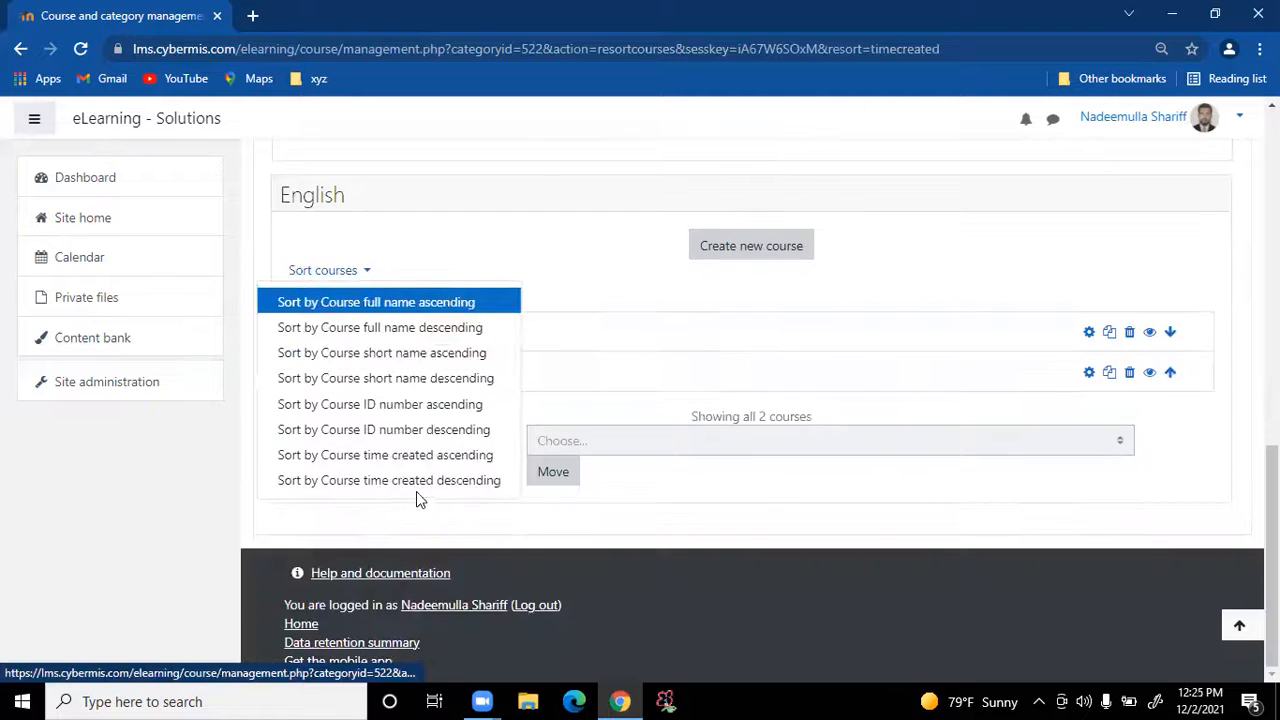
click(413, 482)
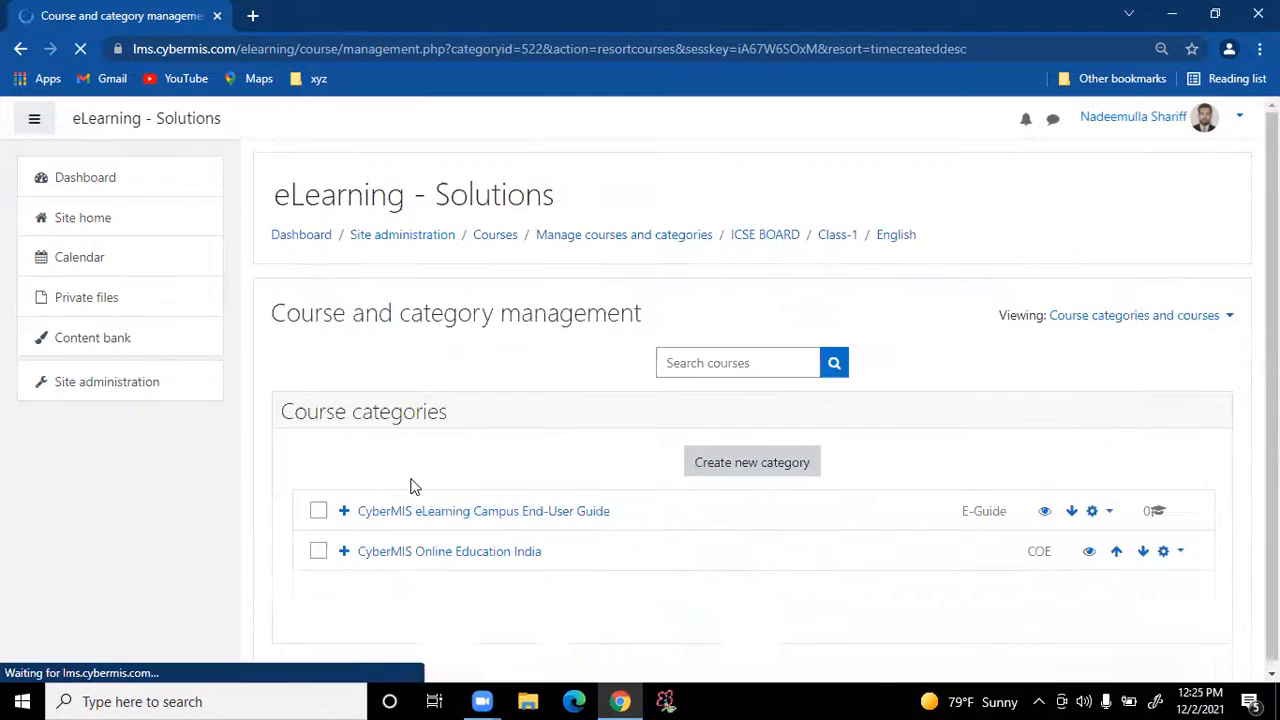
scroll(1034, 417, down, 5)
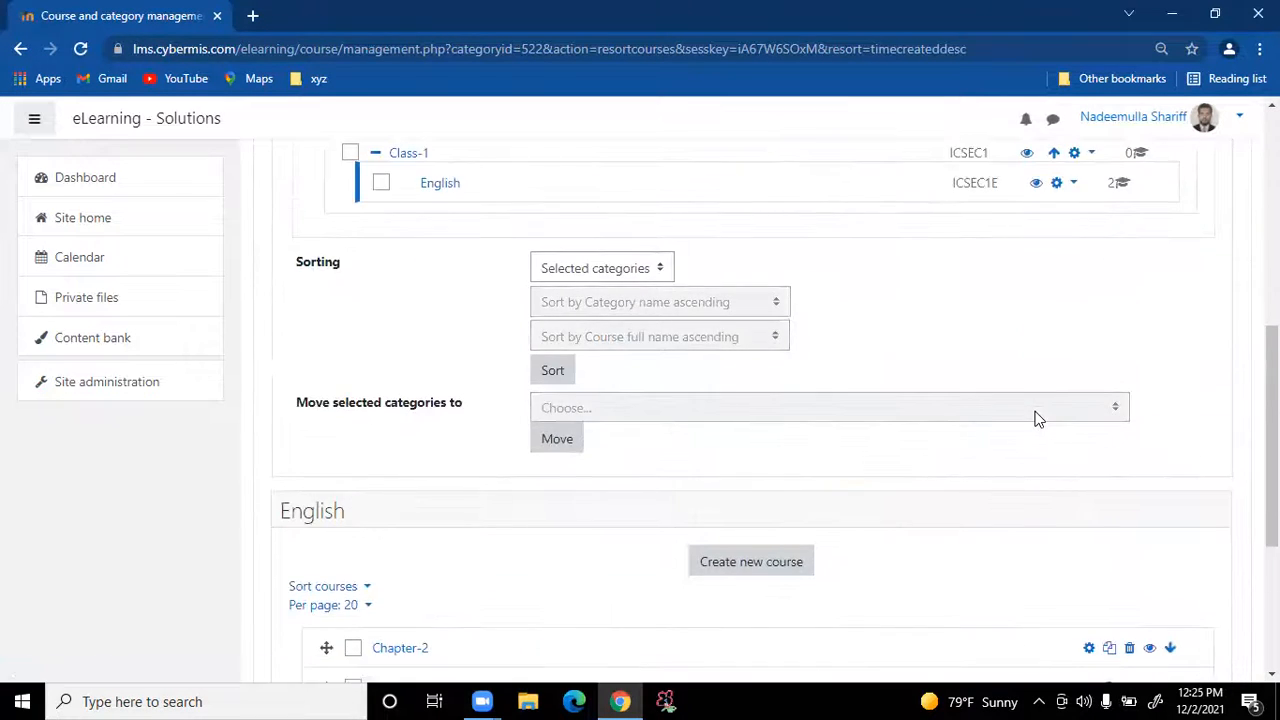
scroll(1036, 418, down, 3)
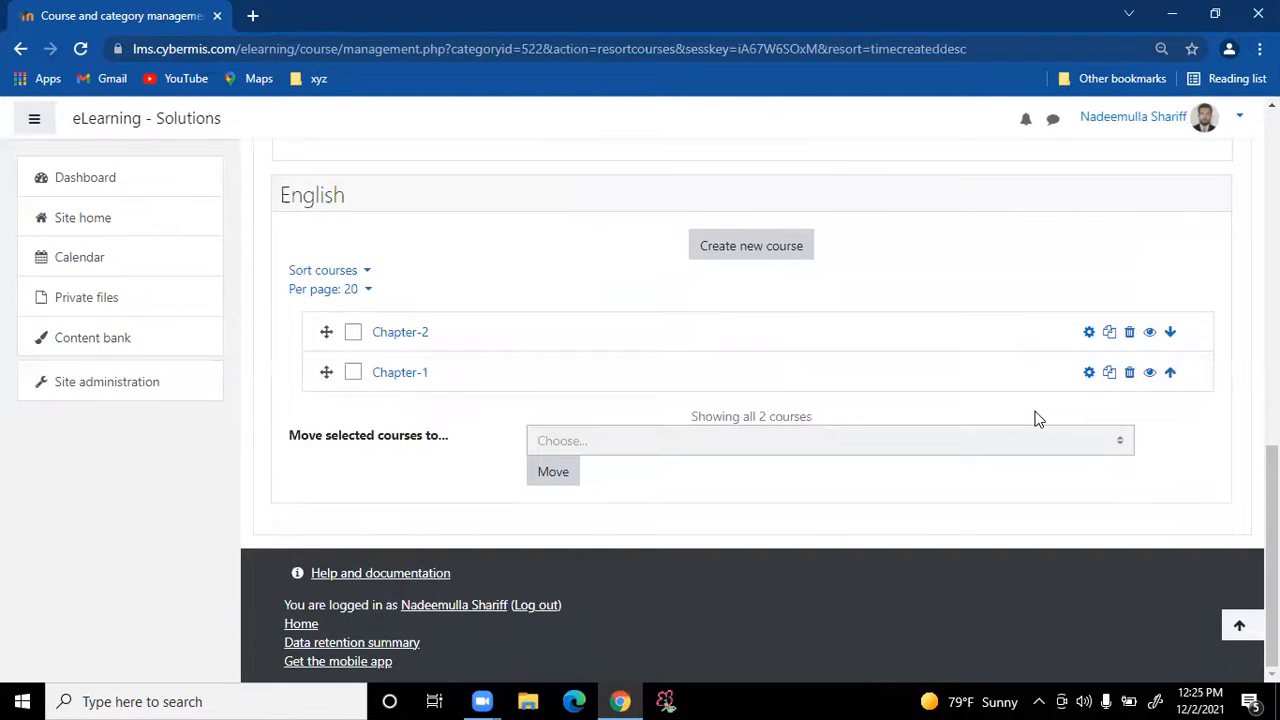